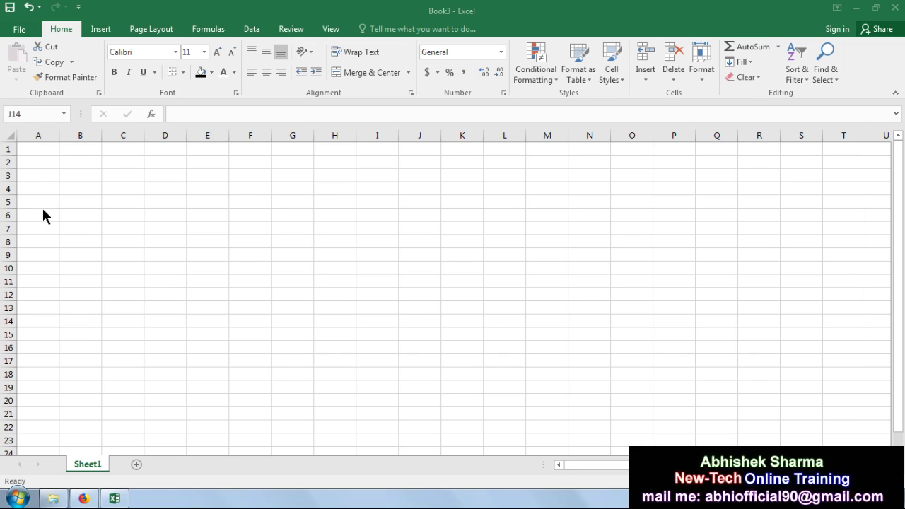
# Step: Enter the column headings S.NO. in cell B6 and YEAR in cell C6
pyautogui.click(74, 215)
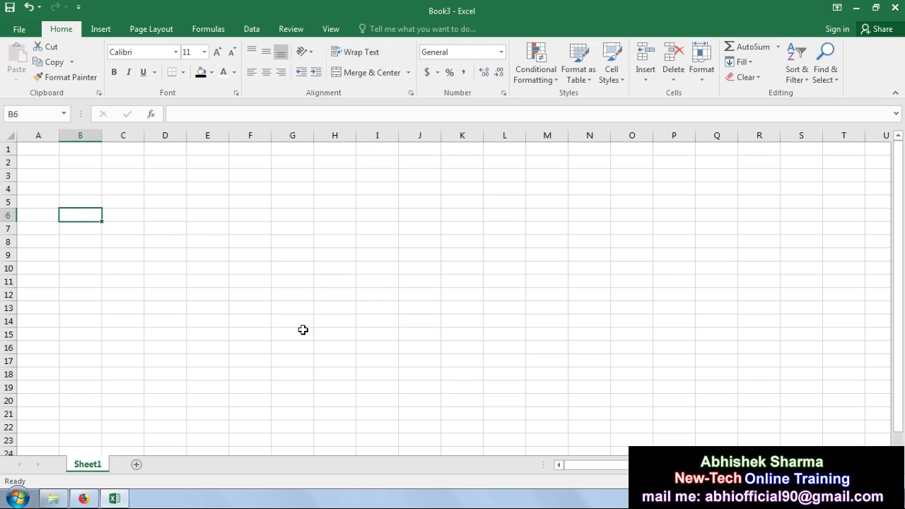
pyautogui.write('SD')
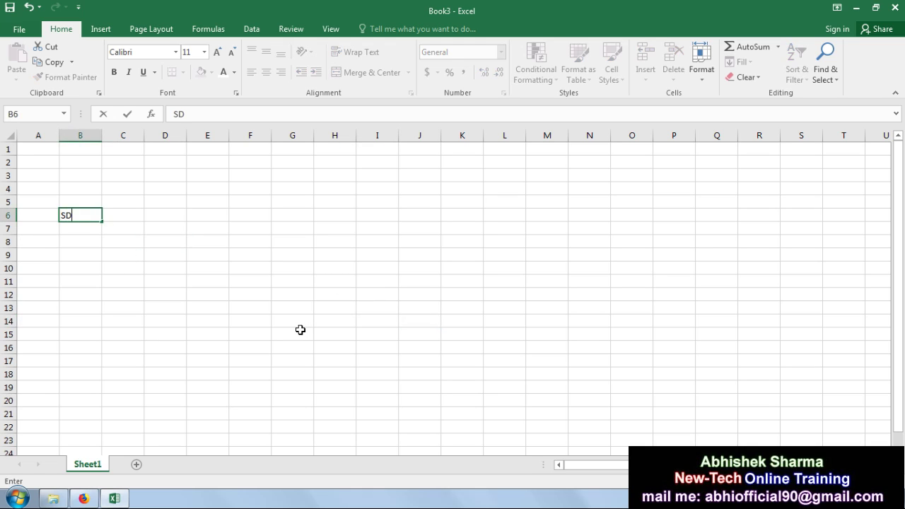
pyautogui.press('BackSpace')
pyautogui.press('BackSpace')
pyautogui.write('S.NO.')
pyautogui.click(125, 215)
pyautogui.write('YEAR')
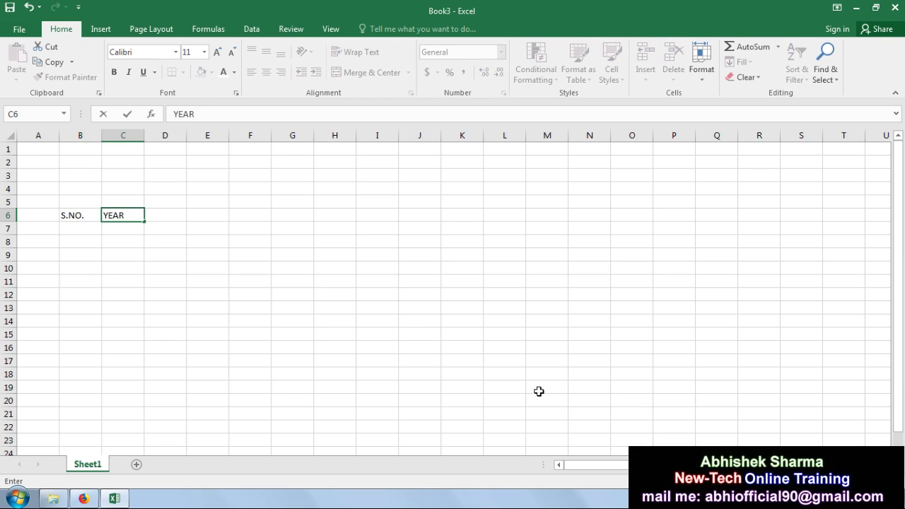
pyautogui.press('Tab')
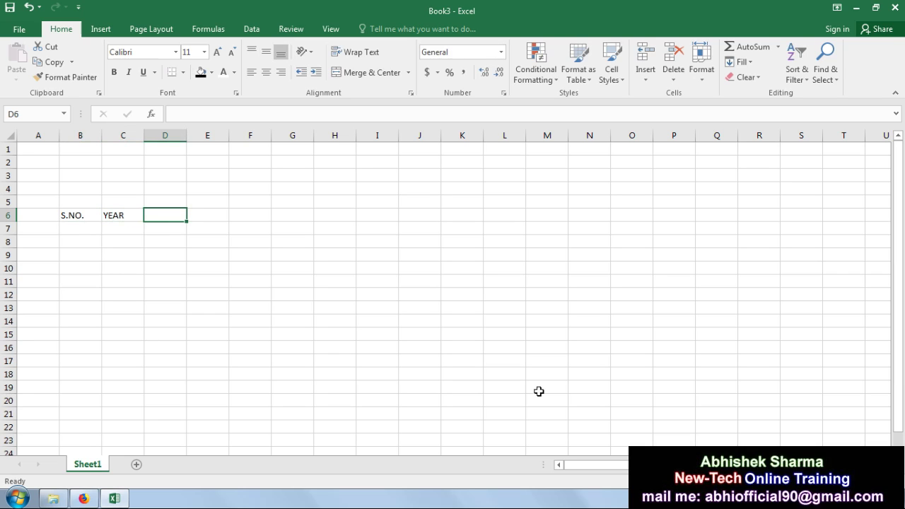
# Step: Enter the headings FLAT TYPES, LOCATIONS and FLAT PRICE in cells D6, E6 and F6
pyautogui.write('FLAT TYPES')
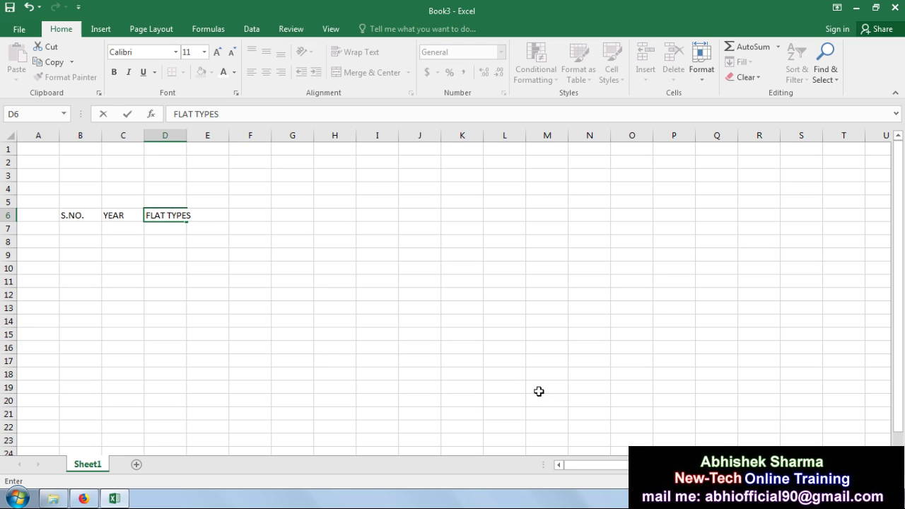
pyautogui.press('Tab')
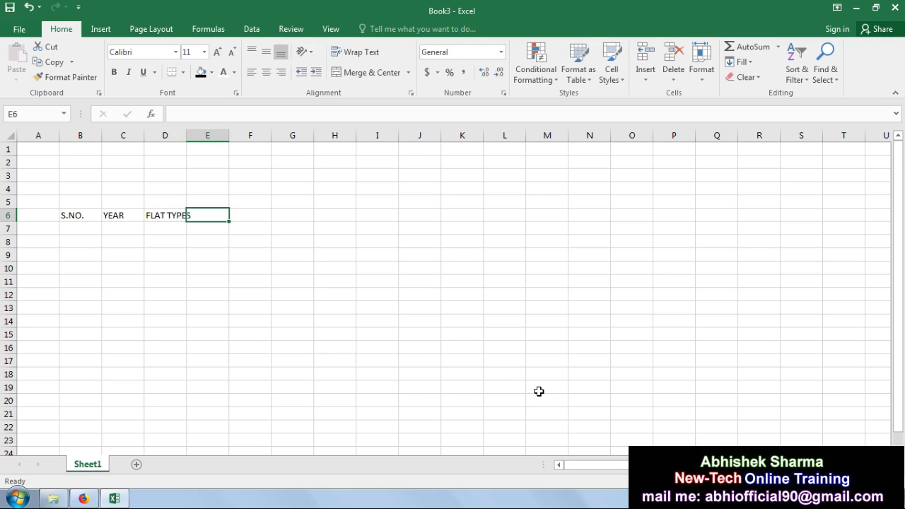
pyautogui.write('LO')
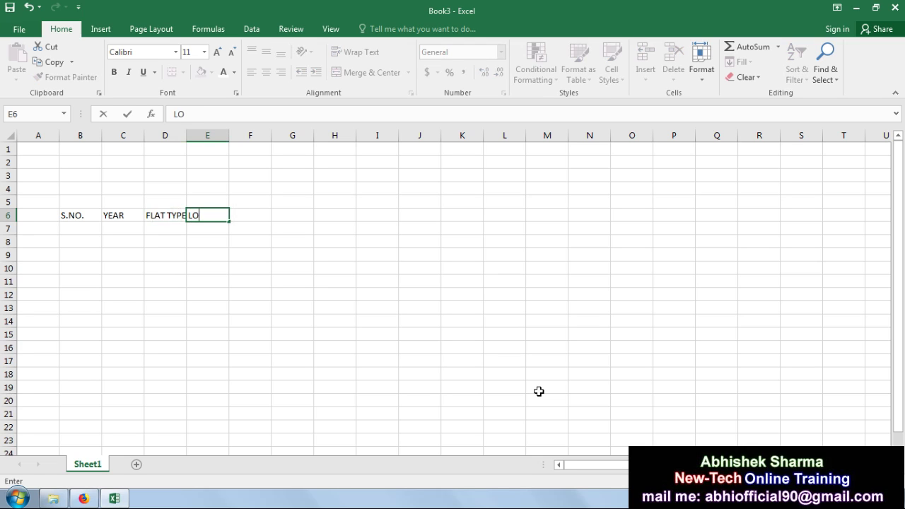
pyautogui.write('CATIONS')
pyautogui.press('Tab')
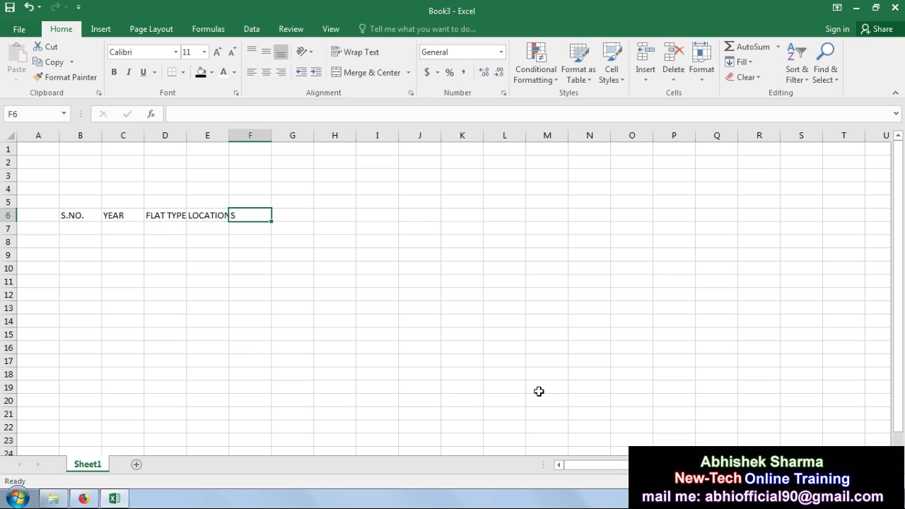
pyautogui.write('FLAT PRICE')
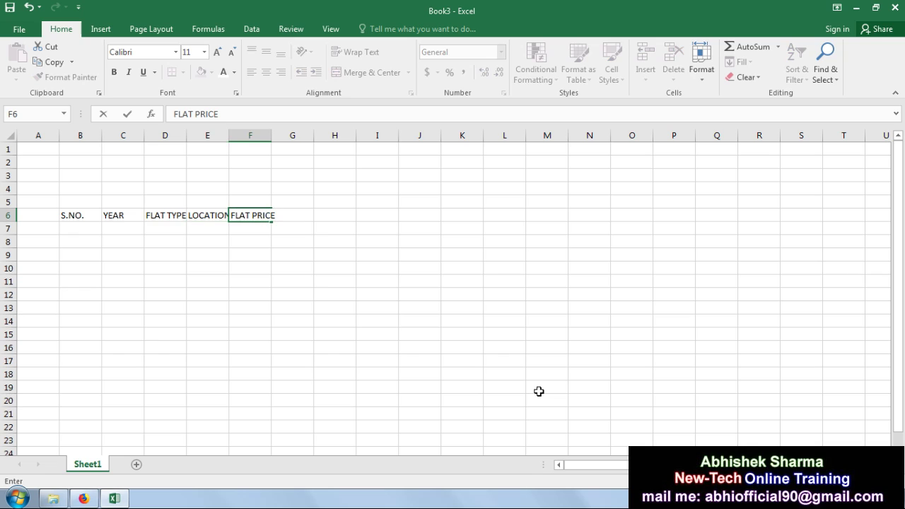
pyautogui.press('Tab')
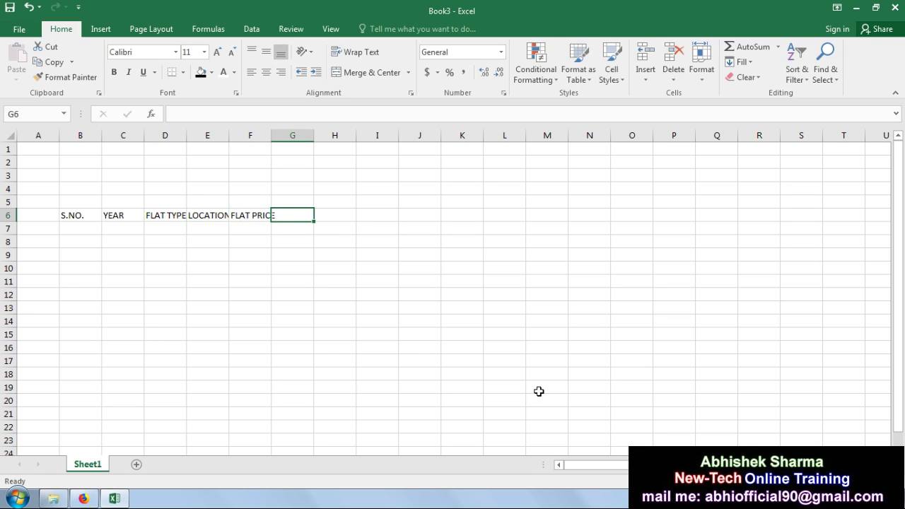
# Step: Enter the headings 1 YEAR, 2 YEAR and 3 YEAR in cells G6, H6 and I6
pyautogui.press('End')
pyautogui.write('1 YEAR')
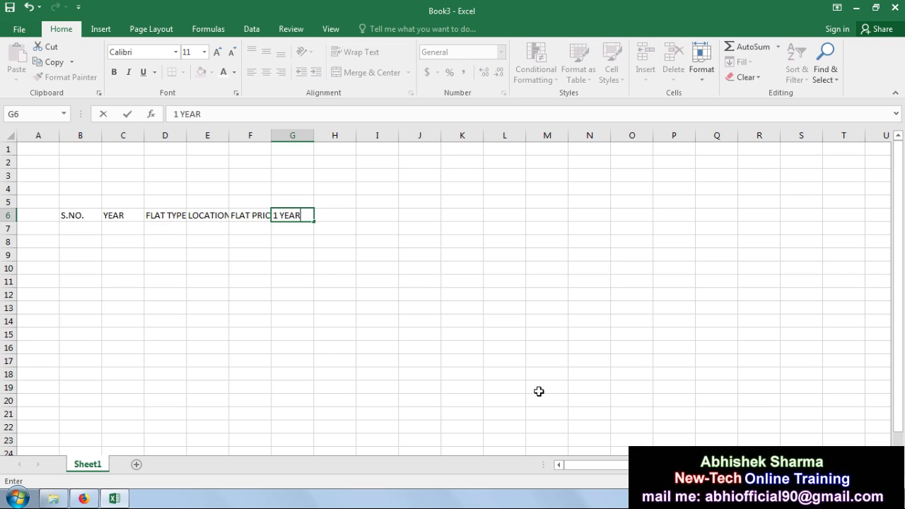
pyautogui.click(325, 212)
pyautogui.write('2 YEAR')
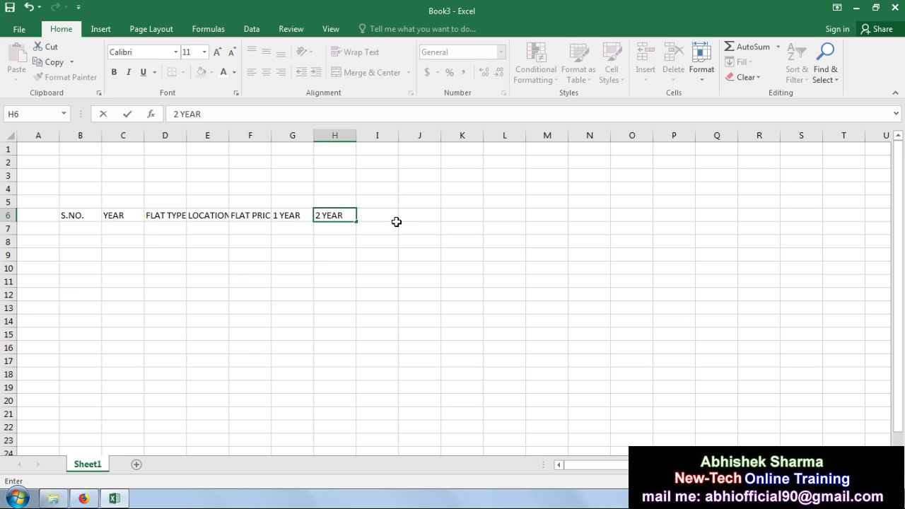
pyautogui.click(395, 218)
pyautogui.write('3')
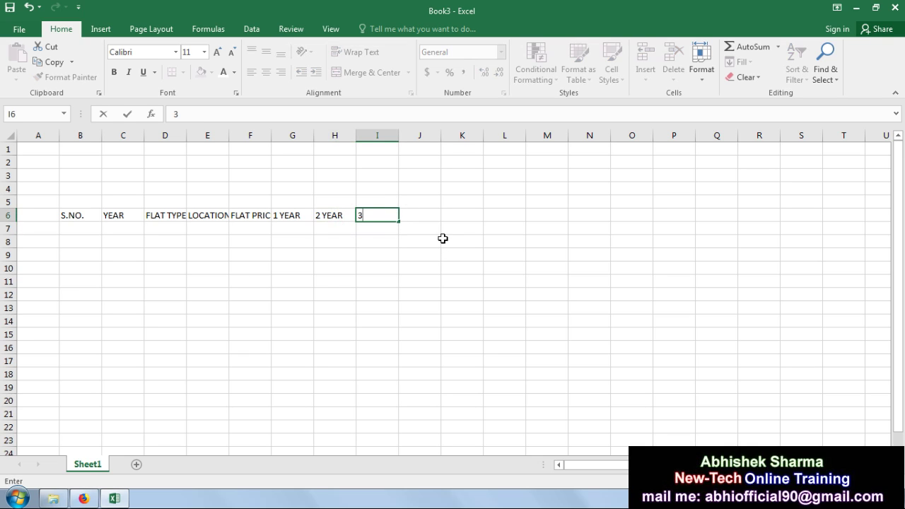
pyautogui.write(' YEAR')
pyautogui.click(400, 292)
# Step: Copy the three year headings in G6:I6 into J6:L6
pyautogui.moveTo(292, 217); pyautogui.dragTo(368, 220)
pyautogui.hotkey('ctrl', 'c')
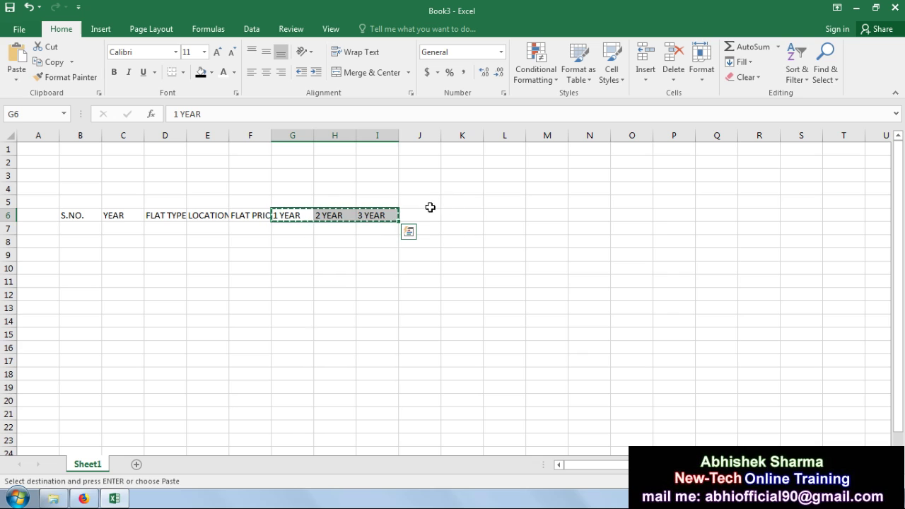
pyautogui.click(427, 214)
pyautogui.hotkey('ctrl', 'v')
pyautogui.click(254, 297)
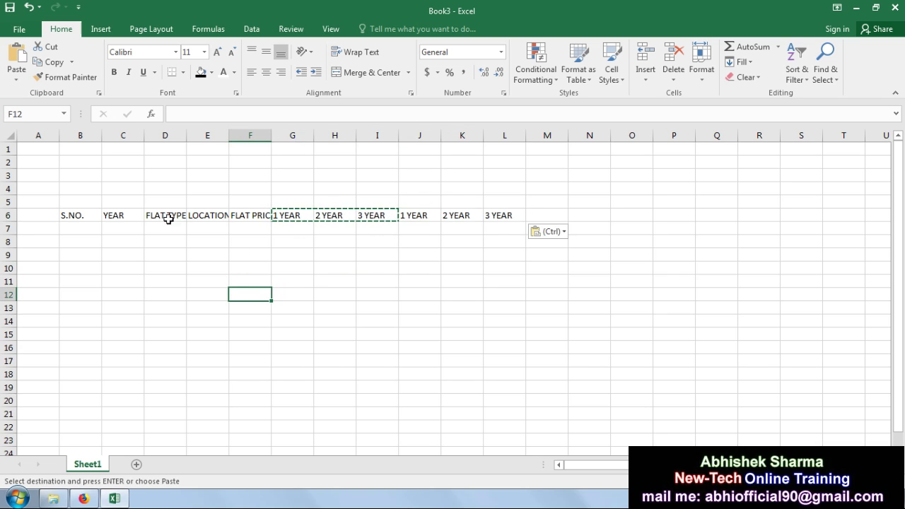
# Step: Merge and center B5:F5 above the first five headings and title it DESCRIPTIONS
pyautogui.click(71, 202)
pyautogui.moveTo(91, 203); pyautogui.dragTo(251, 201)
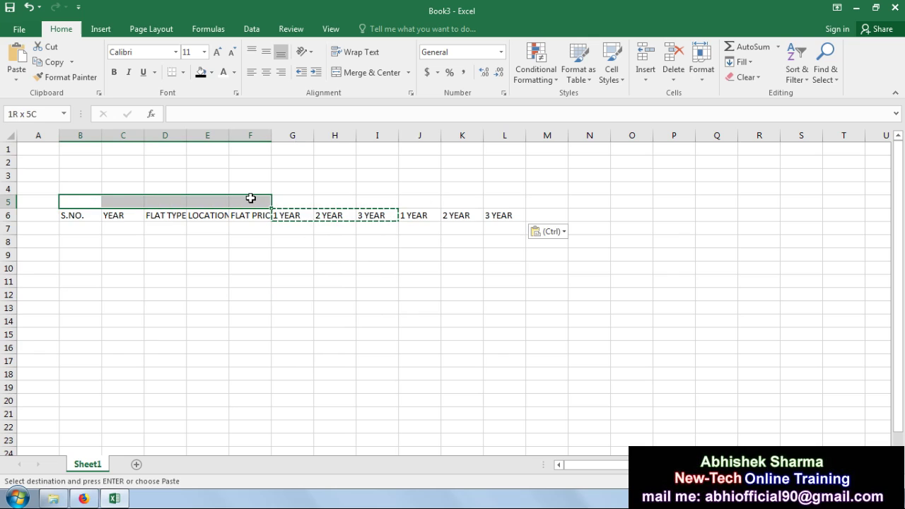
pyautogui.click(370, 72)
pyautogui.write('DESC')
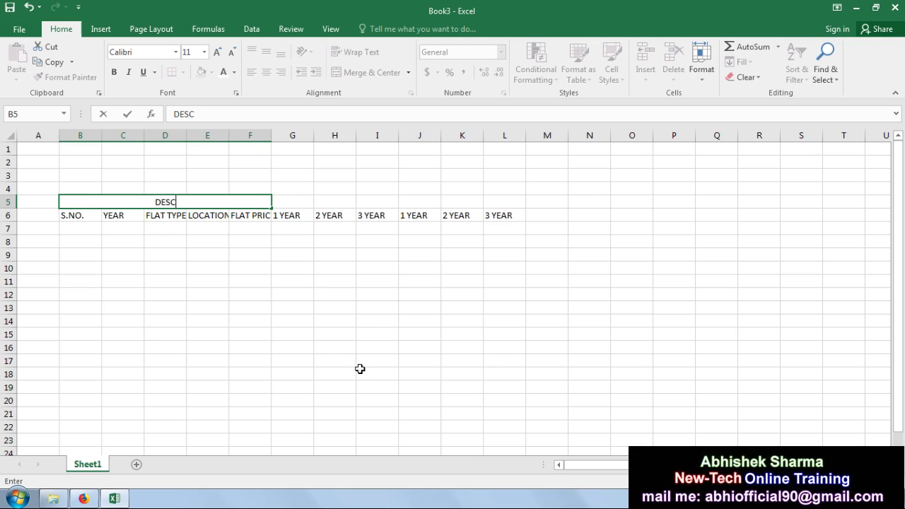
pyautogui.write('RIPTIONS')
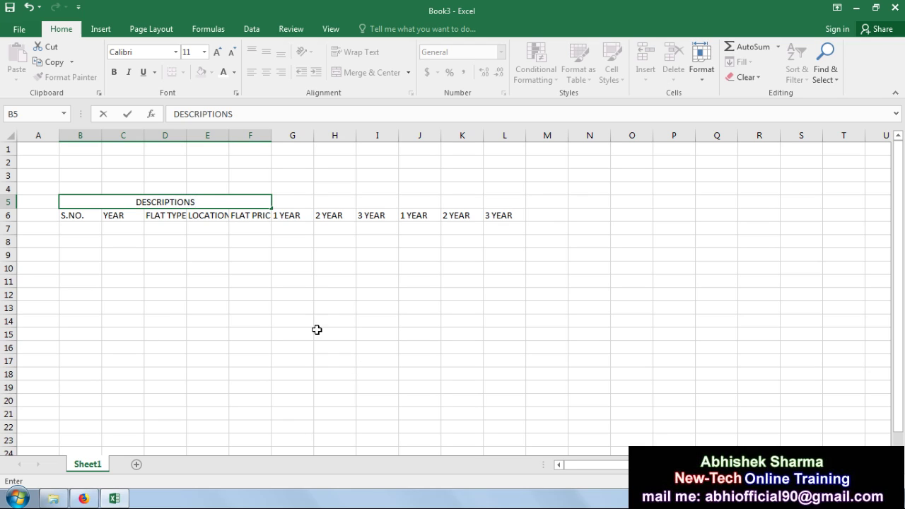
# Step: Merge and center G5:I5 above the first set of year headings and title it PRICE OF YEAR
pyautogui.click(289, 205)
pyautogui.moveTo(294, 204); pyautogui.dragTo(373, 200)
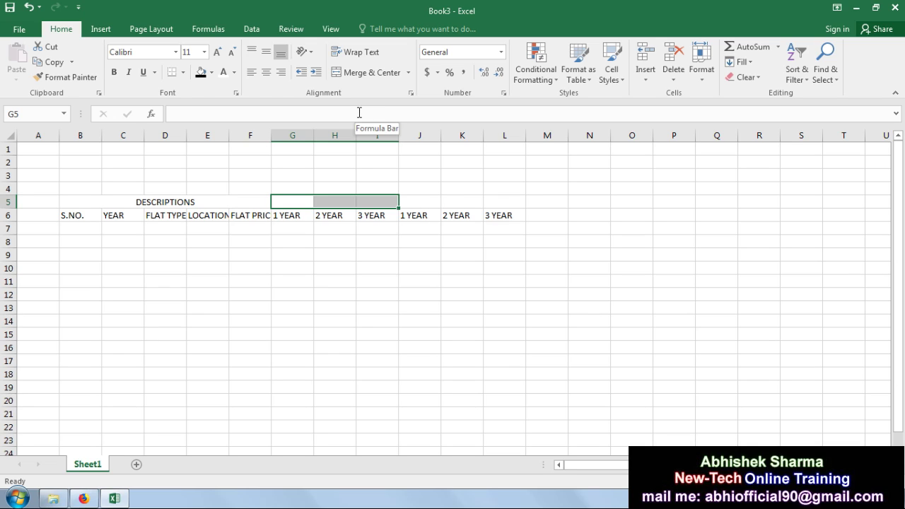
pyautogui.click(359, 72)
pyautogui.write('PR')
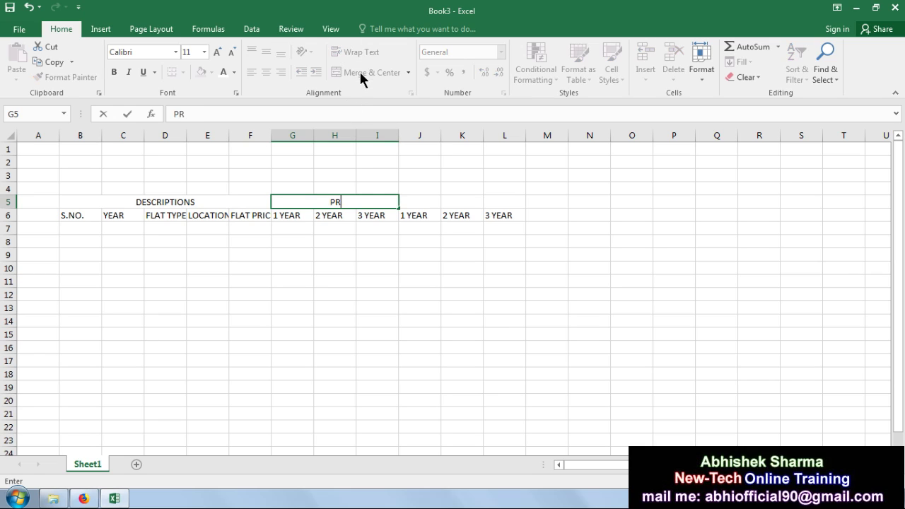
pyautogui.write('ICE ON')
pyautogui.press('BackSpace')
pyautogui.press('BackSpace')
pyautogui.write('OF YEAR')
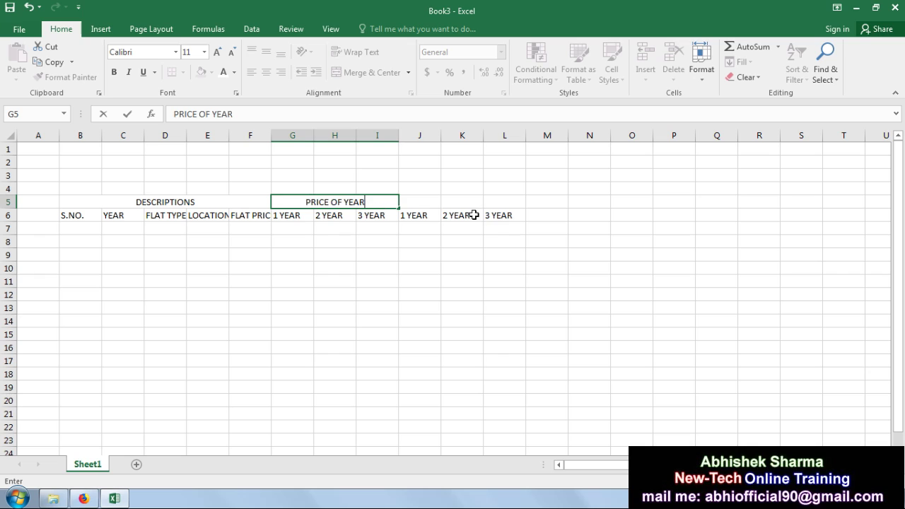
# Step: Merge and center J5:L5 above the second set of year headings and title it PRICE AVERAGE
pyautogui.moveTo(422, 202); pyautogui.dragTo(485, 196)
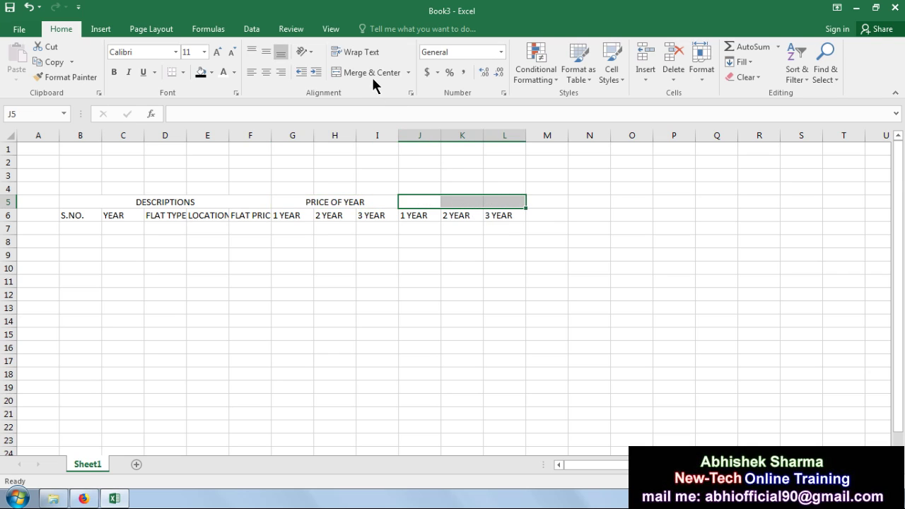
pyautogui.click(370, 73)
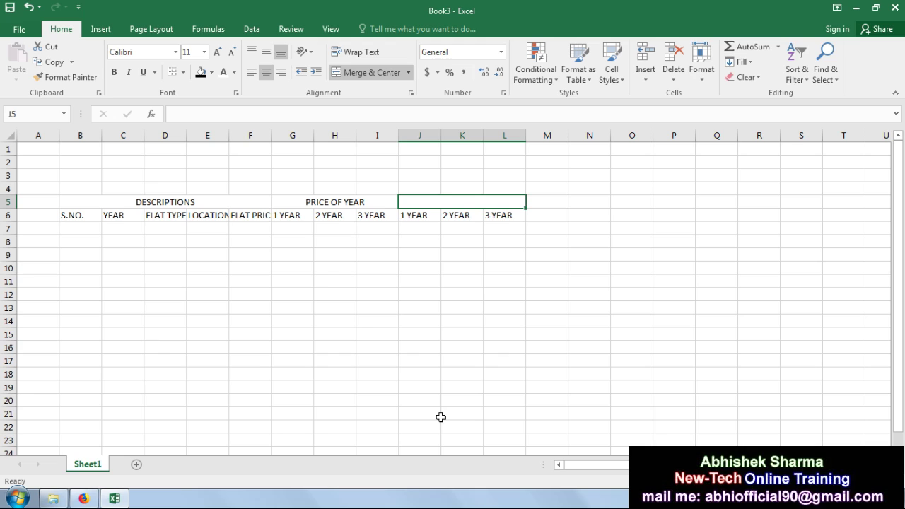
pyautogui.write('O')
pyautogui.write('RICE ')
pyautogui.write('AVERAGE')
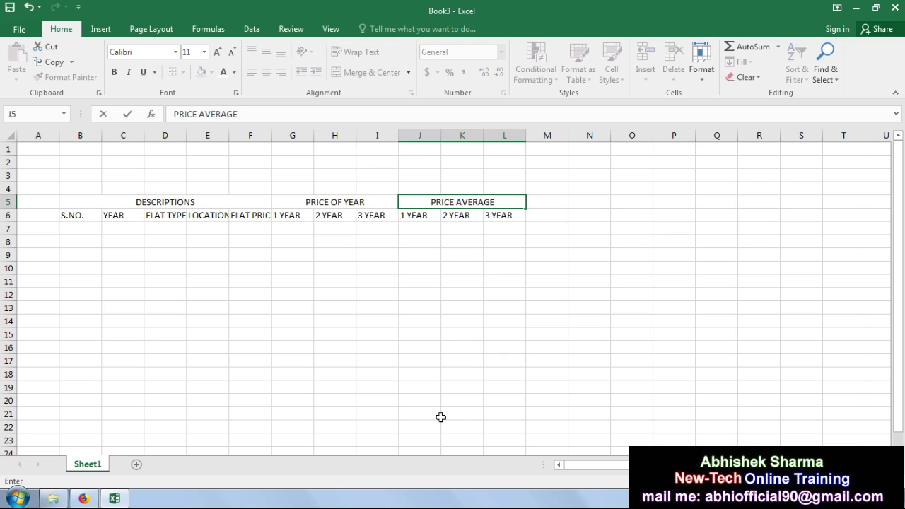
pyautogui.click(461, 293)
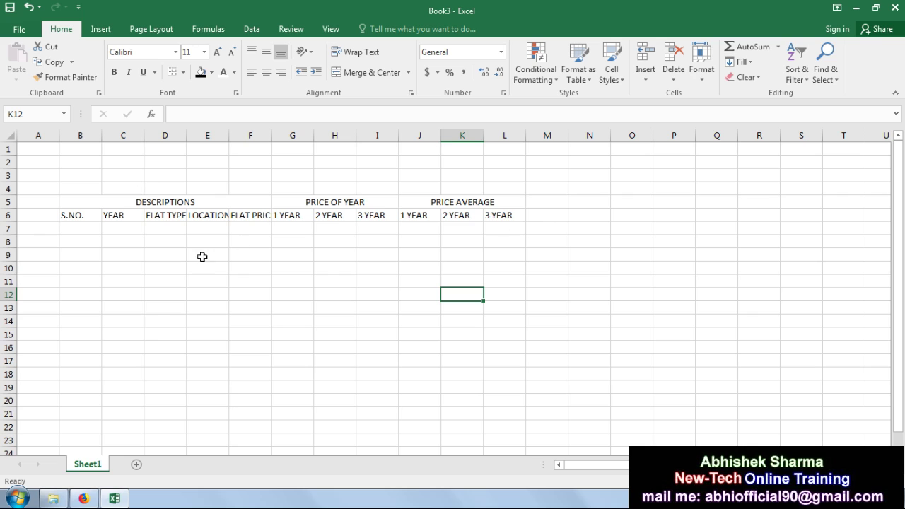
# Step: Widen column F slightly so the FLAT PRICE heading fits
pyautogui.click(247, 243)
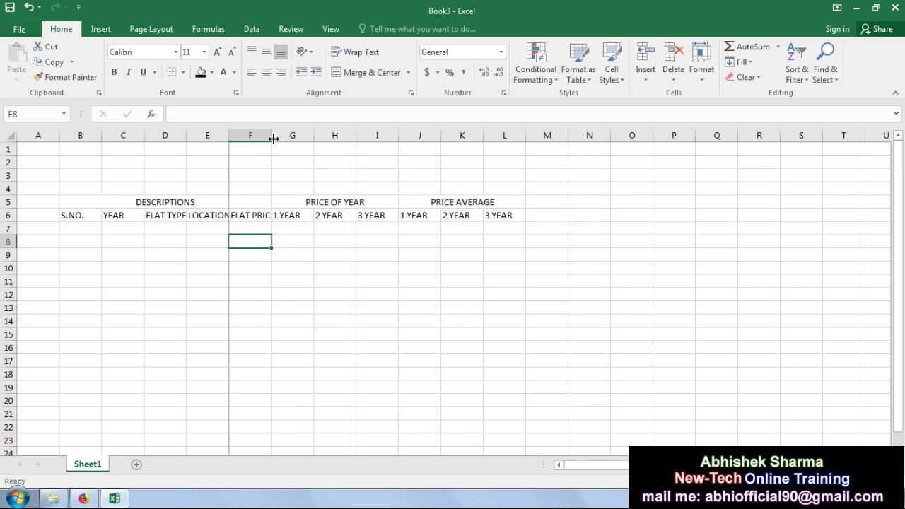
pyautogui.moveTo(274, 140); pyautogui.dragTo(283, 139)
pyautogui.click(318, 244)
# Step: Remove the leading number from the heading in cell G6, leaving only YEAR
pyautogui.click(301, 214)
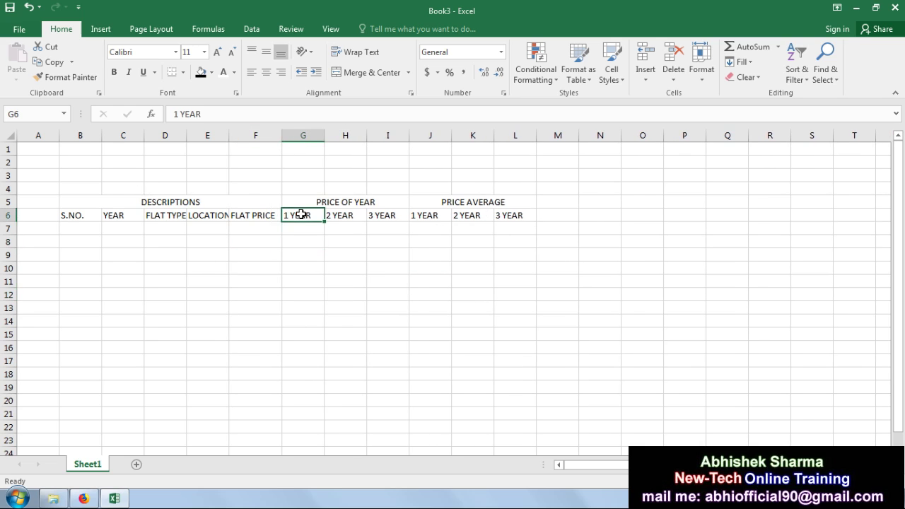
pyautogui.doubleClick(291, 216)
pyautogui.press('Delete')
pyautogui.press('BackSpace')
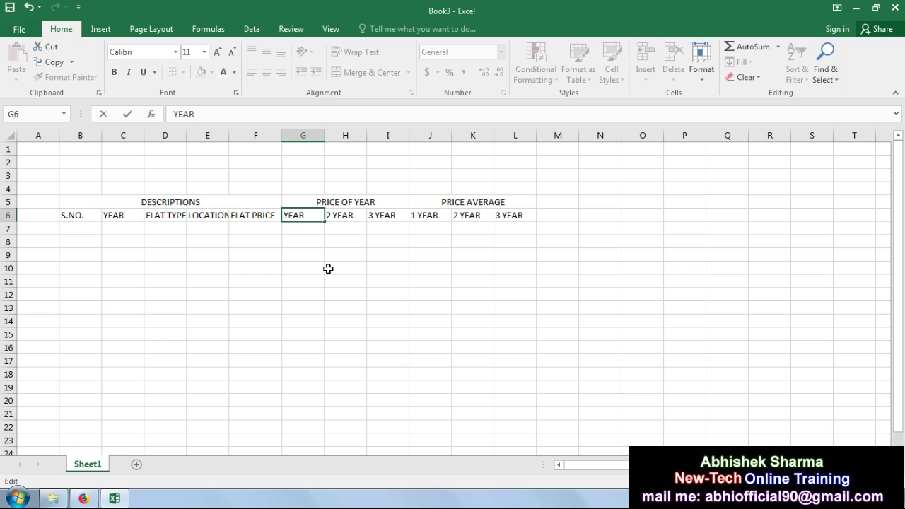
pyautogui.press('Return')
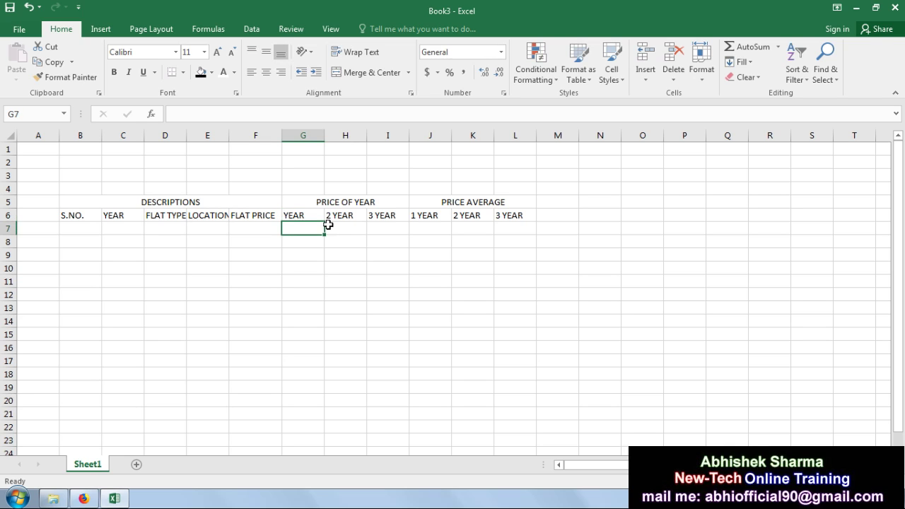
# Step: Copy the 2 YEAR and 3 YEAR headings from H6:I6 over cells G6:H6
pyautogui.moveTo(346, 214); pyautogui.dragTo(375, 215)
pyautogui.hotkey('ctrl', 'c')
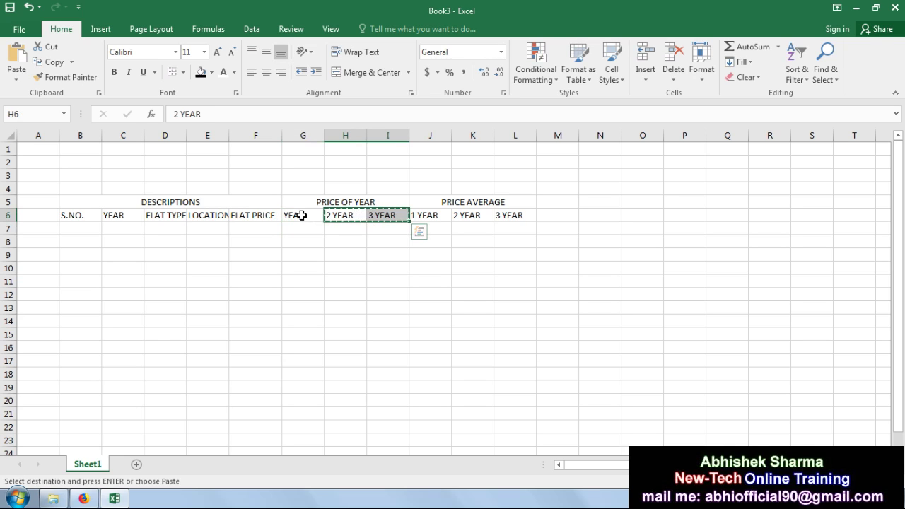
pyautogui.moveTo(300, 218); pyautogui.dragTo(302, 225)
pyautogui.click(336, 198)
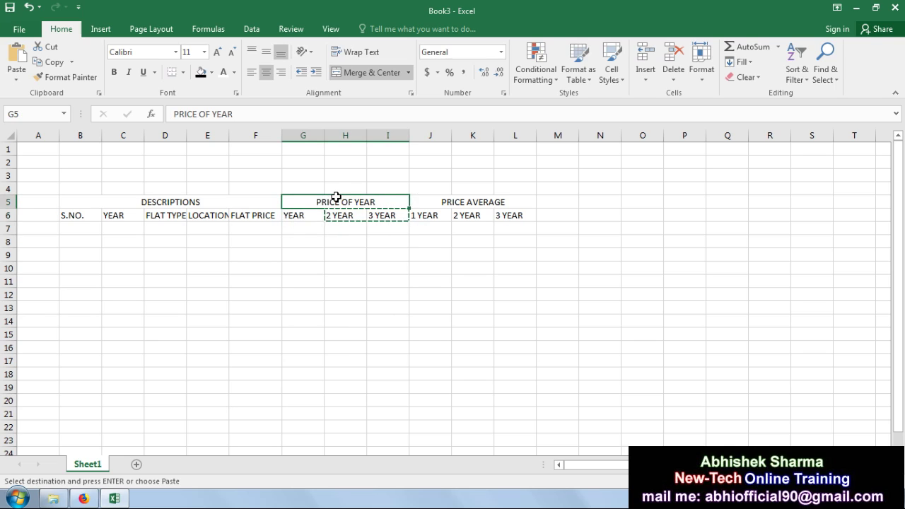
pyautogui.press('Down')
pyautogui.hotkey('ctrl', 'v')
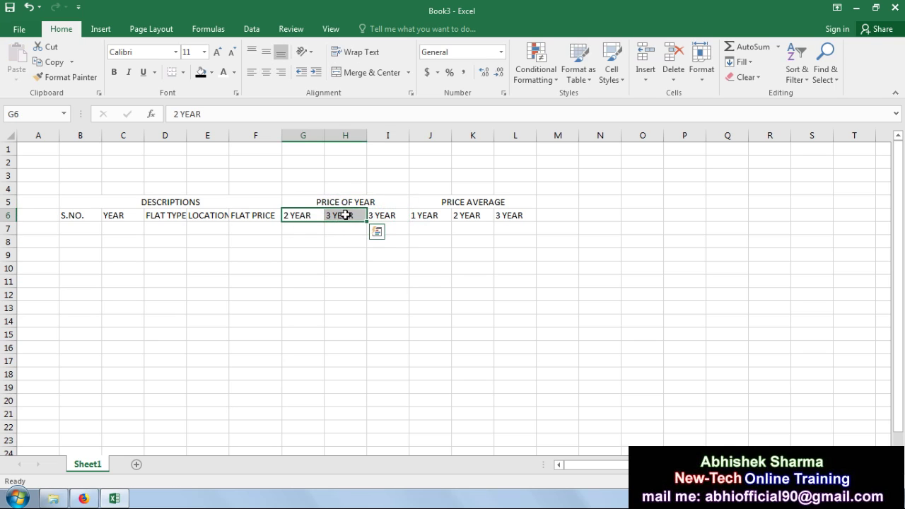
# Step: Change the heading in cell I6 to 4 YEAR
pyautogui.click(375, 215)
pyautogui.doubleClick(374, 215)
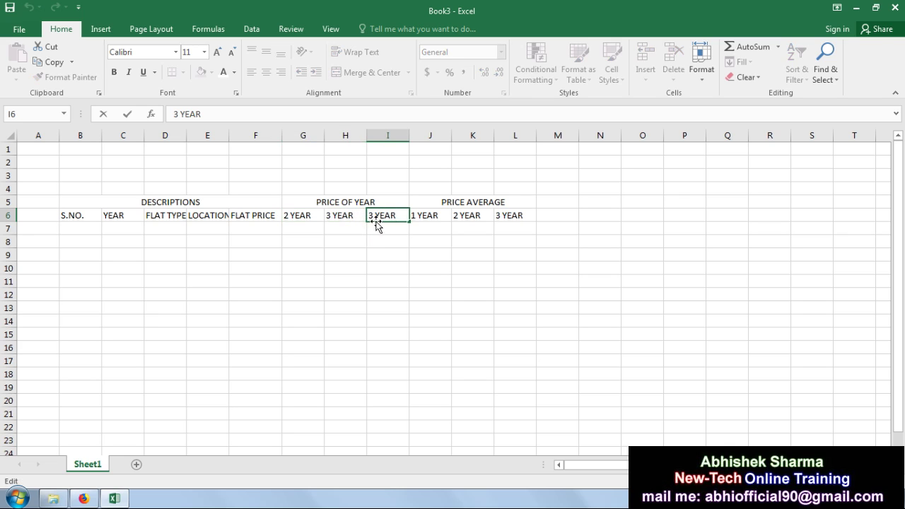
pyautogui.press('Escape')
pyautogui.press('F2')
pyautogui.press('BackSpace')
pyautogui.write('4')
pyautogui.press('Return')
# Step: Copy the 2 YEAR, 3 YEAR and 4 YEAR headings from G6:I6 over the PRICE AVERAGE headings in J6:L6
pyautogui.press('Up')
pyautogui.hotkey('shift', 'Left')
pyautogui.hotkey('shift', 'Left')
pyautogui.hotkey('ctrl', 'c')
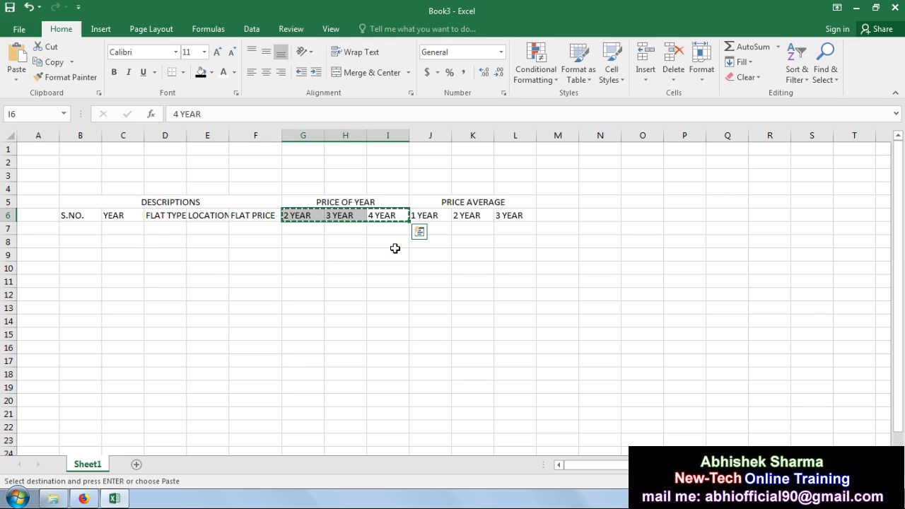
pyautogui.click(429, 216)
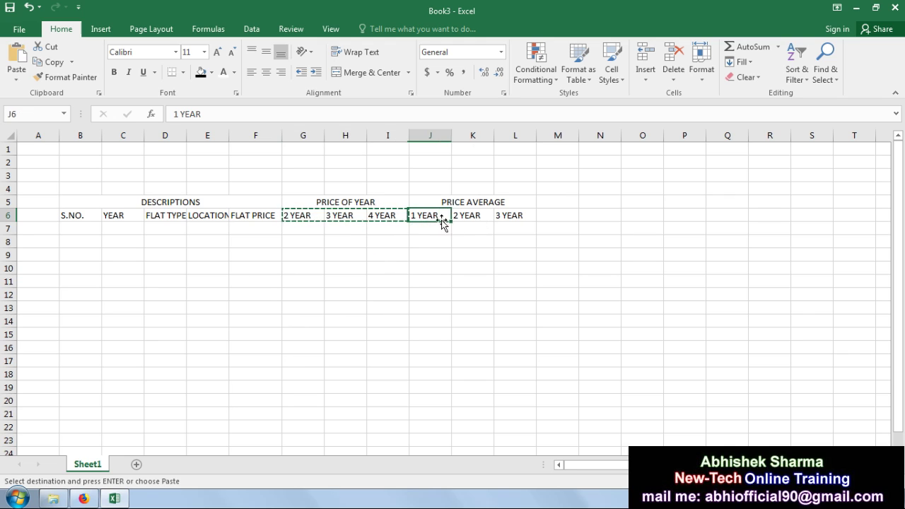
pyautogui.hotkey('ctrl', 'v')
pyautogui.click(339, 280)
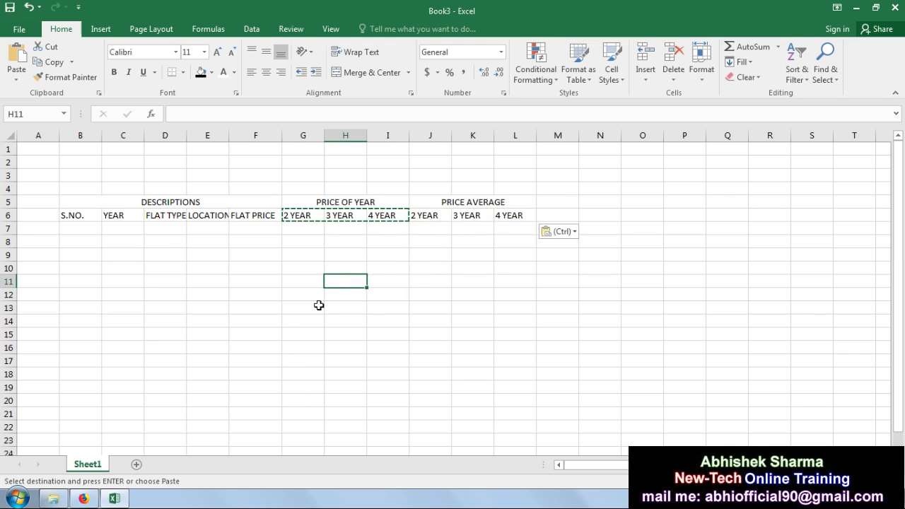
# Step: Enter the serial numbers 1 to 5 in cells B7:B11 under S.NO
pyautogui.click(89, 232)
pyautogui.write('1')
pyautogui.press('Return')
pyautogui.write('2')
pyautogui.press('Return')
pyautogui.press('Up')
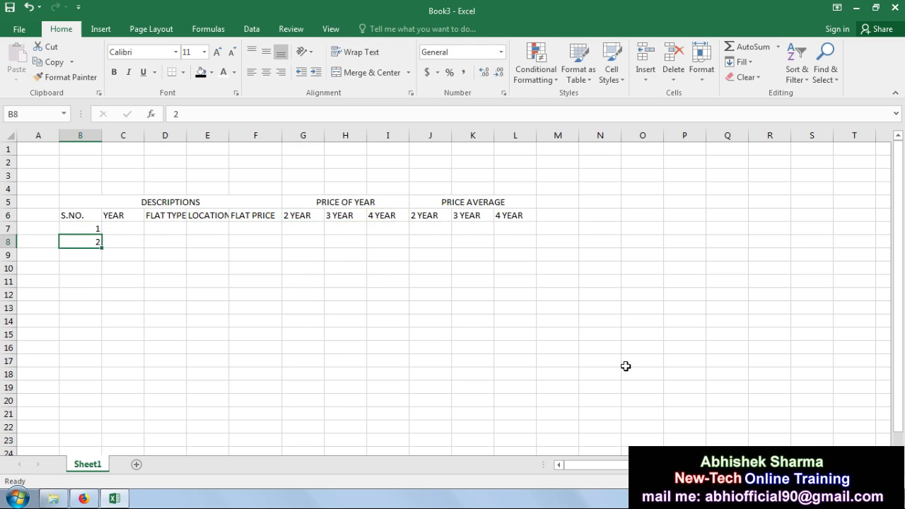
pyautogui.press('Down')
pyautogui.write('3')
pyautogui.press('Return')
pyautogui.write('4')
pyautogui.press('Return')
pyautogui.write('5')
pyautogui.press('Return')
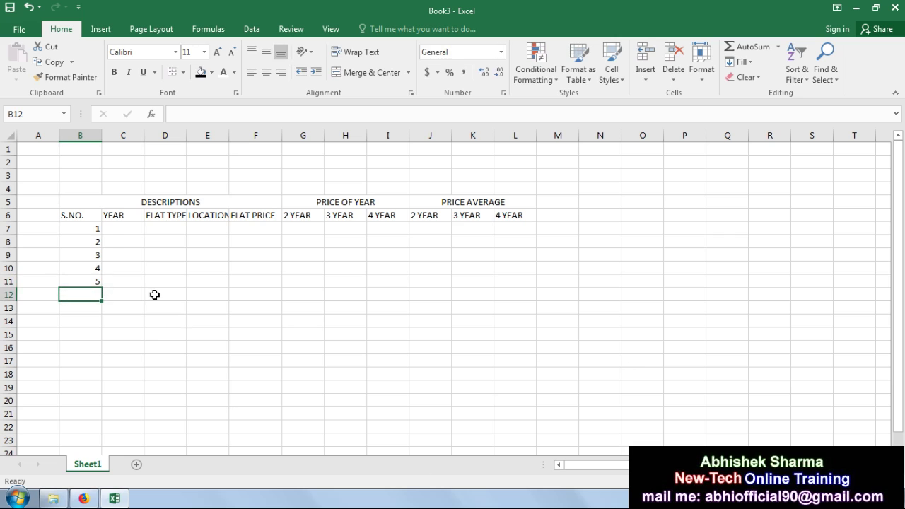
# Step: Enter 2018 in cell C7 and fill it down to C11
pyautogui.click(110, 225)
pyautogui.write('2018')
pyautogui.press('Return')
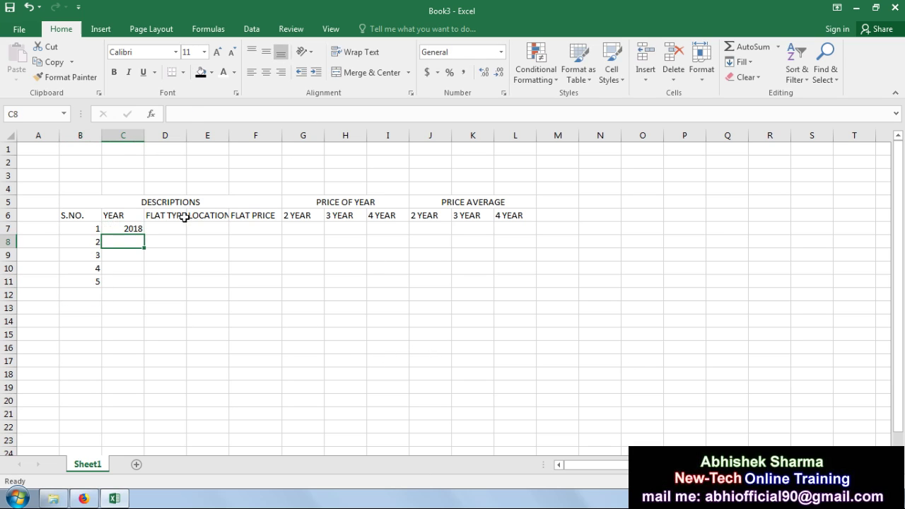
pyautogui.moveTo(129, 226); pyautogui.dragTo(134, 281)
pyautogui.hotkey('ctrl', 'd')
pyautogui.click(198, 292)
# Step: Narrow column A and widen column D so the FLAT TYPES heading fits
pyautogui.moveTo(55, 135); pyautogui.dragTo(31, 135)
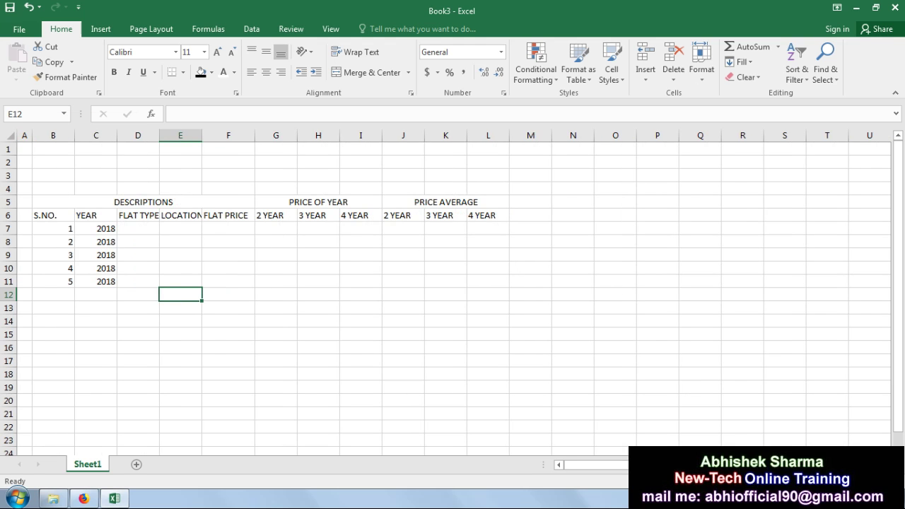
pyautogui.keyDown('ctrl'); pyautogui.scroll(4, 420, 319); pyautogui.keyUp('ctrl')
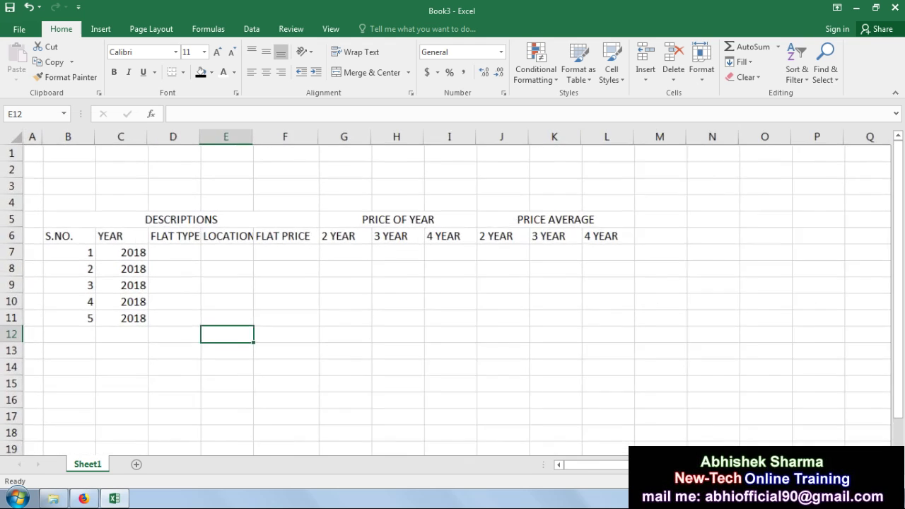
pyautogui.click(410, 321)
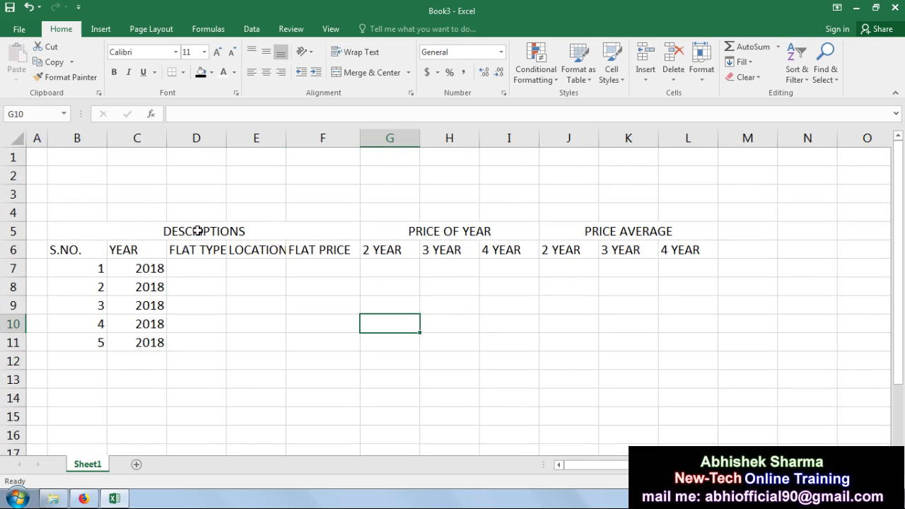
pyautogui.moveTo(202, 264); pyautogui.dragTo(202, 256)
pyautogui.click(216, 273)
pyautogui.moveTo(227, 138); pyautogui.dragTo(236, 139)
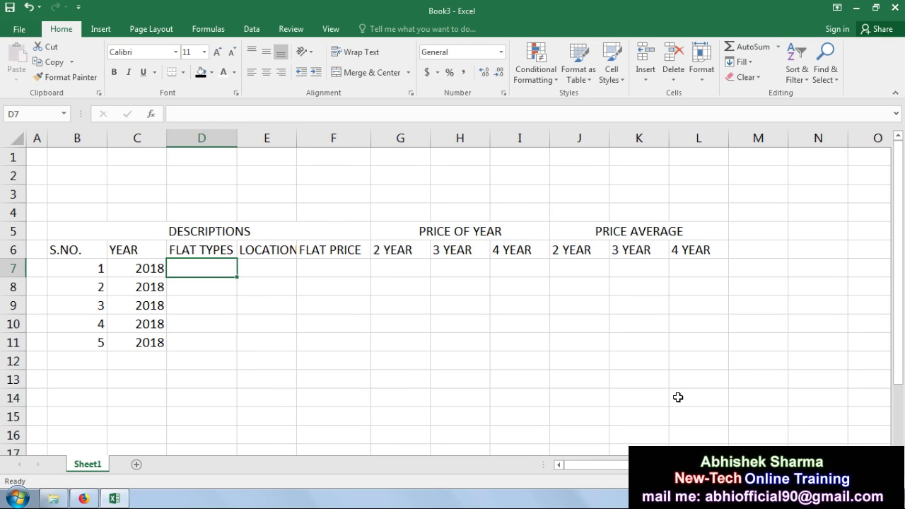
# Step: Enter 2 BHK in cell D7 and fill it down to D11
pyautogui.write('2')
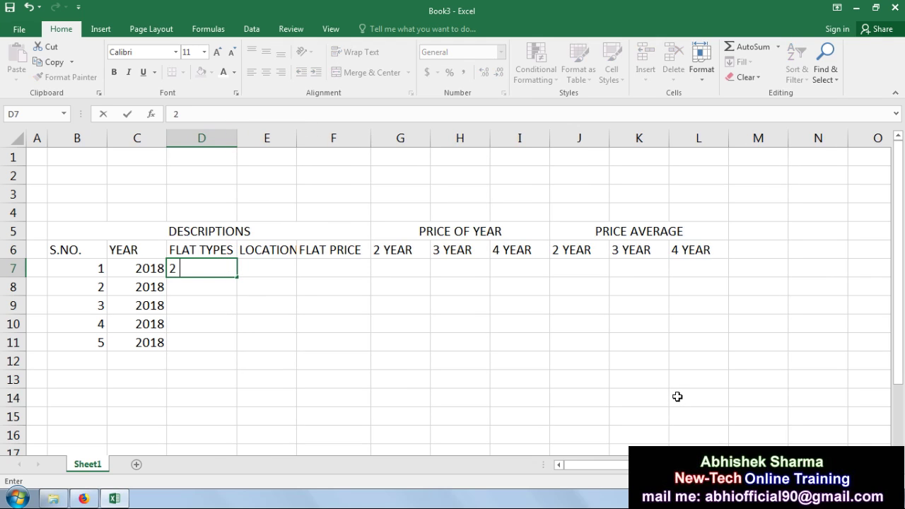
pyautogui.press('Return')
pyautogui.press('Up')
pyautogui.hotkey('shift', 'Down')
pyautogui.hotkey('shift', 'Down')
pyautogui.hotkey('shift', 'Down')
pyautogui.hotkey('shift', 'Down')
pyautogui.hotkey('ctrl', 'd')
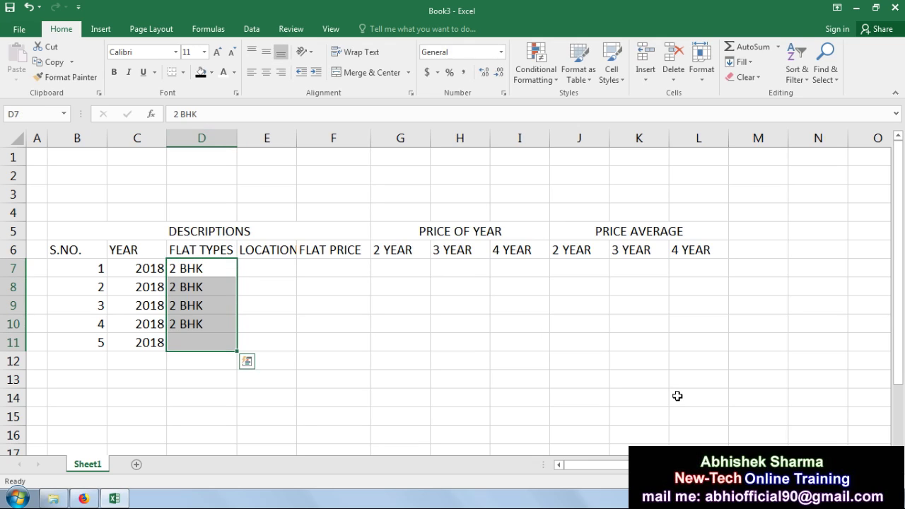
# Step: Fit column E to the LOCATIONS heading and enter NOIDA in cell E7
pyautogui.click(266, 261)
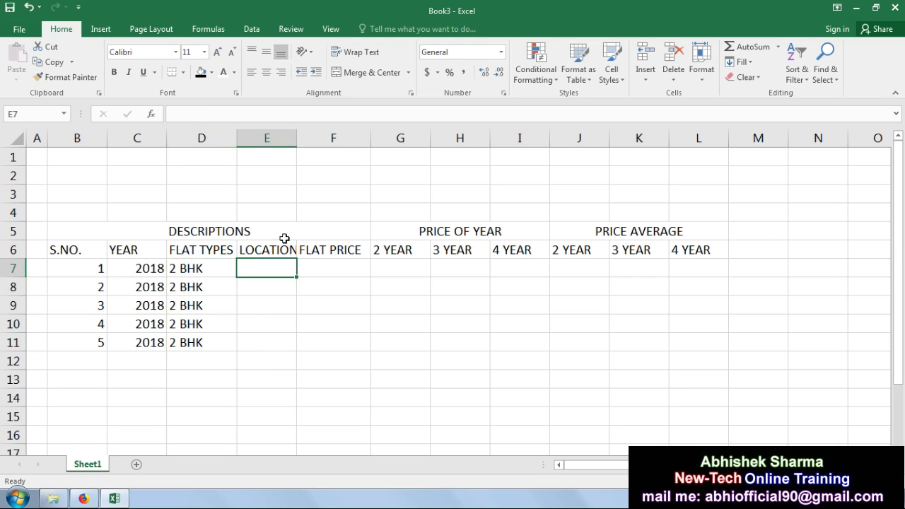
pyautogui.doubleClick(297, 138)
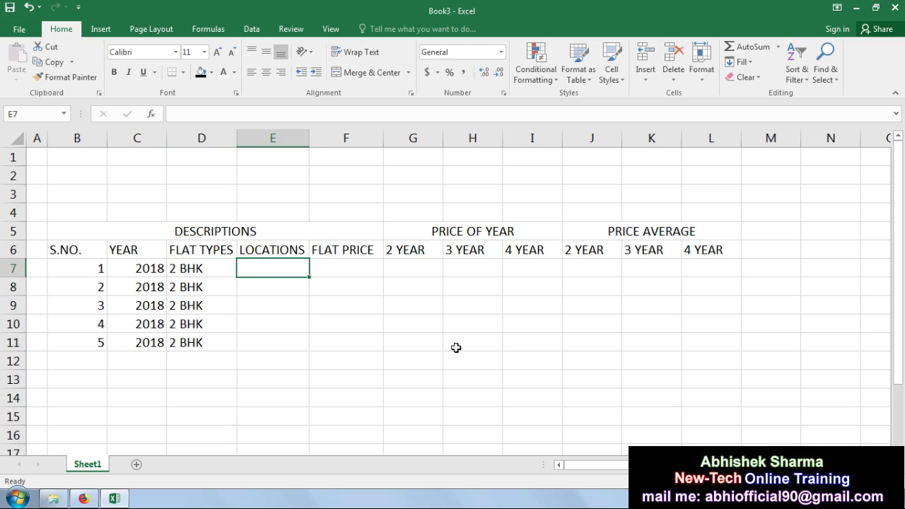
pyautogui.write('NOUDA')
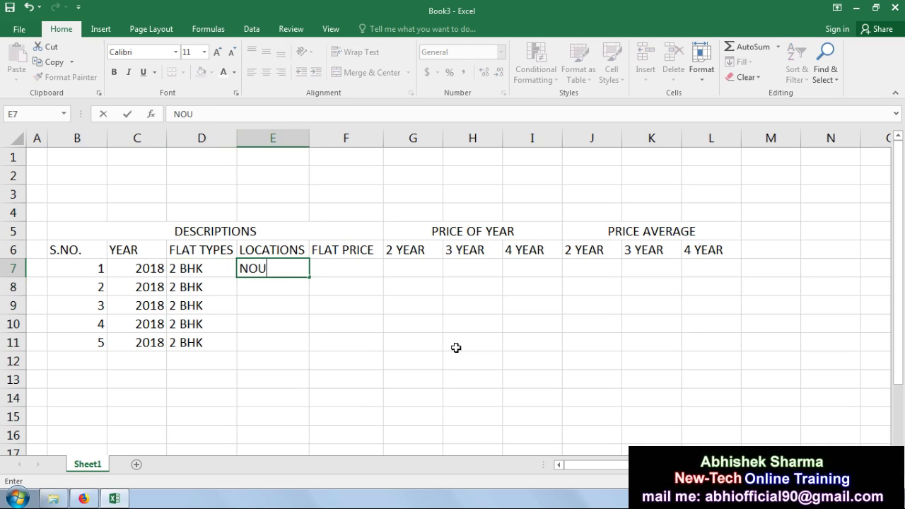
pyautogui.press('BackSpace')
pyautogui.press('BackSpace')
pyautogui.press('BackSpace')
pyautogui.write('IDA')
pyautogui.press('Return')
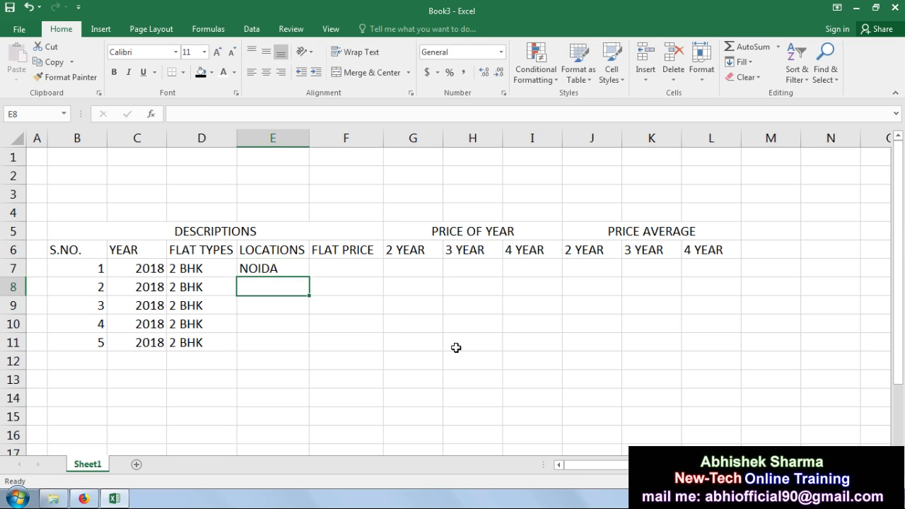
# Step: Enter VAISHALI, VASHUNDHARA, RAJ NAGAR and INDIRAPURAM in cells E8:E11, and fit column E to the longest location name
pyautogui.write('VAISHALI')
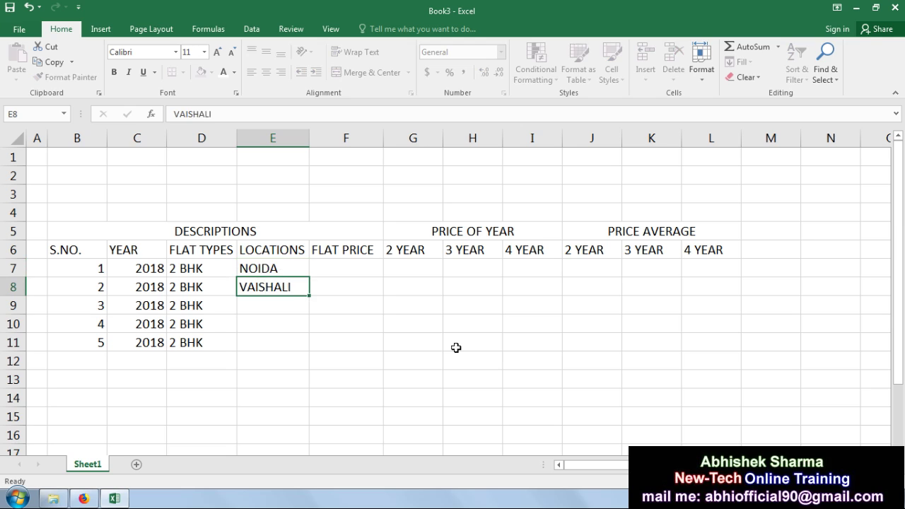
pyautogui.press('Return')
pyautogui.write('VA')
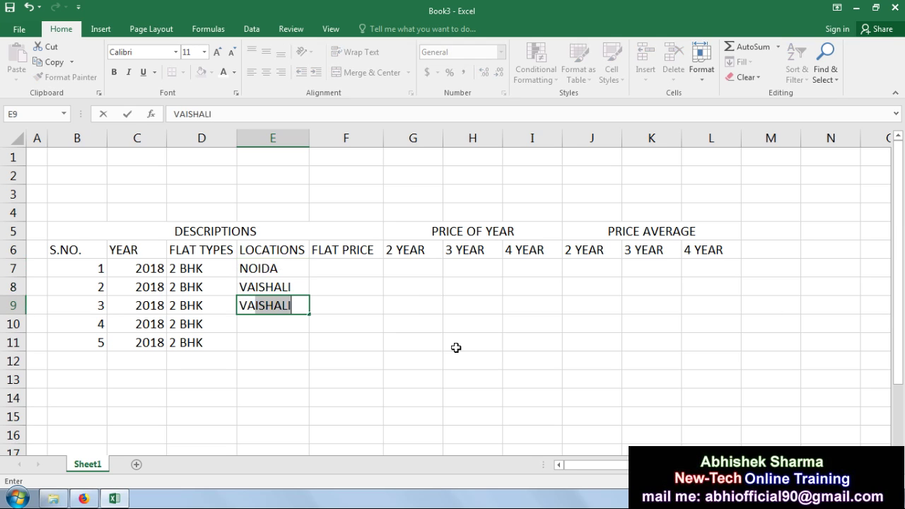
pyautogui.write('SHUNDHARA')
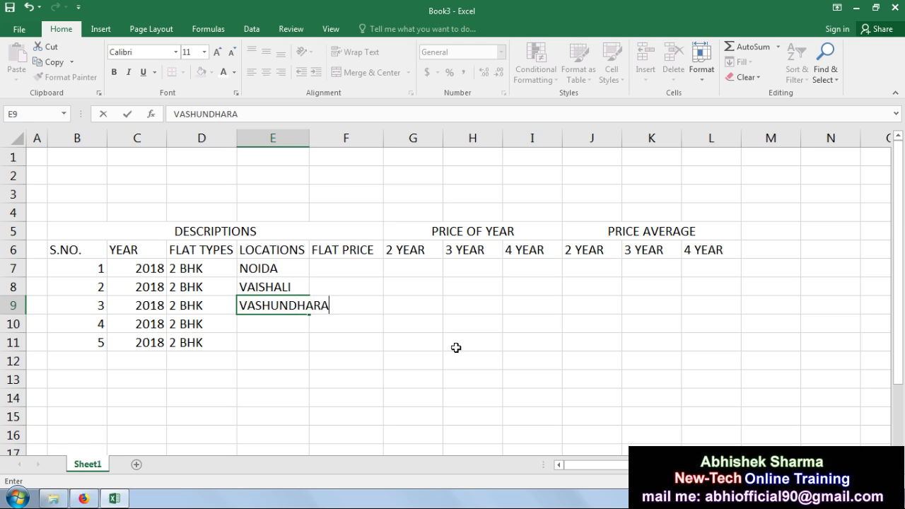
pyautogui.press('Return')
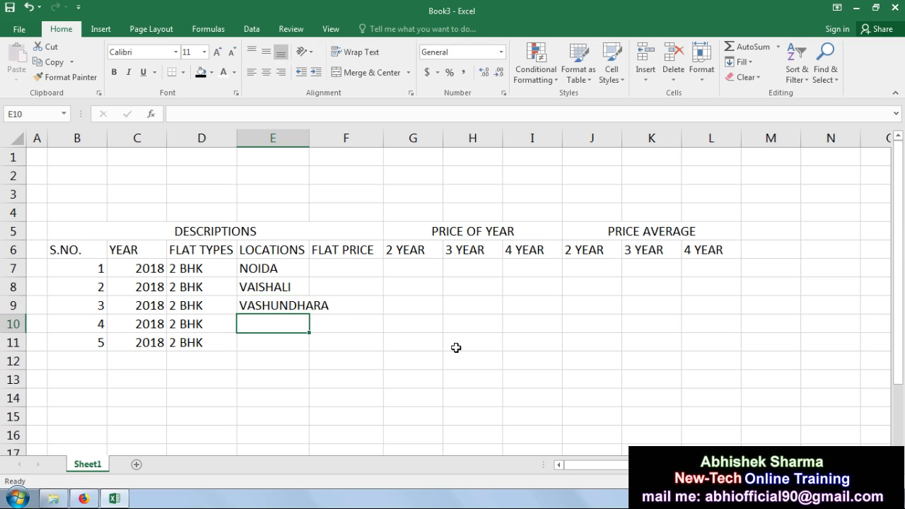
pyautogui.write('RAJ NAGAR')
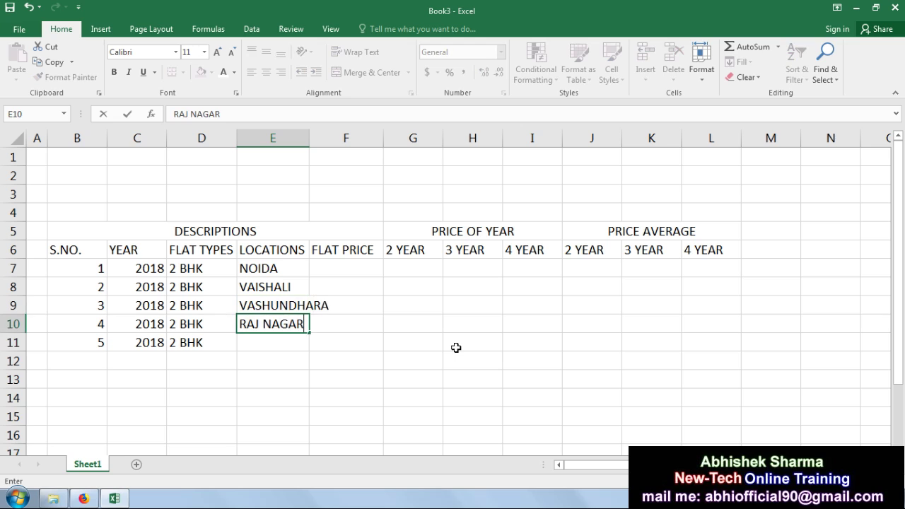
pyautogui.press('Return')
pyautogui.write('INDIRAPURAM')
pyautogui.press('Return')
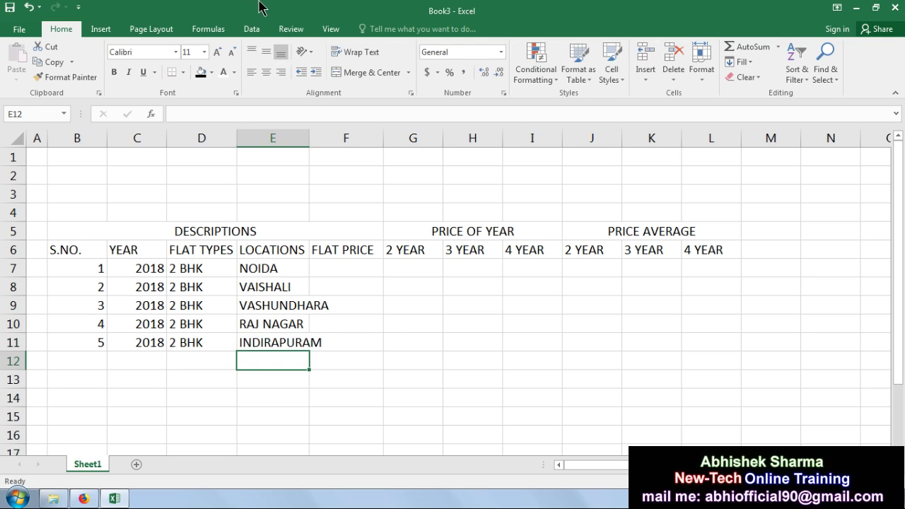
pyautogui.click(314, 139)
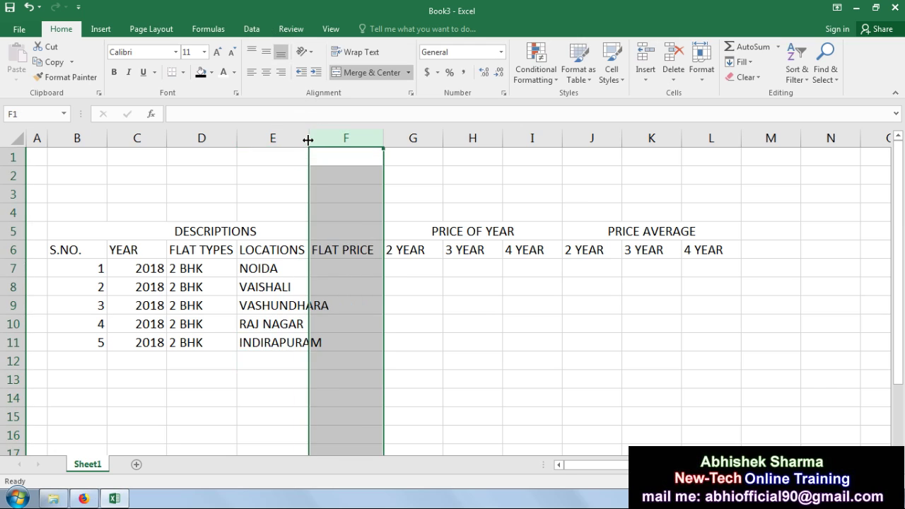
pyautogui.doubleClick(308, 138)
# Step: Enter a flat price of 2500000 in cell F7 and fill it down to F11
pyautogui.click(353, 267)
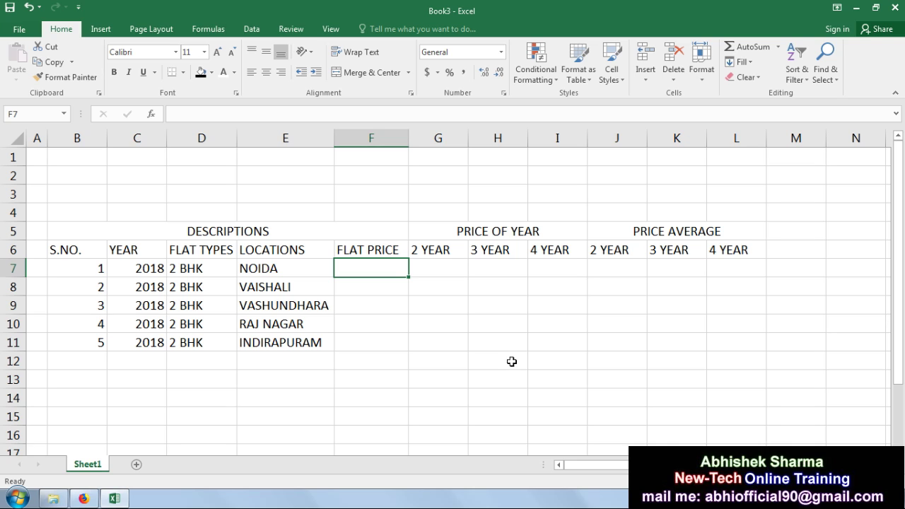
pyautogui.write('250')
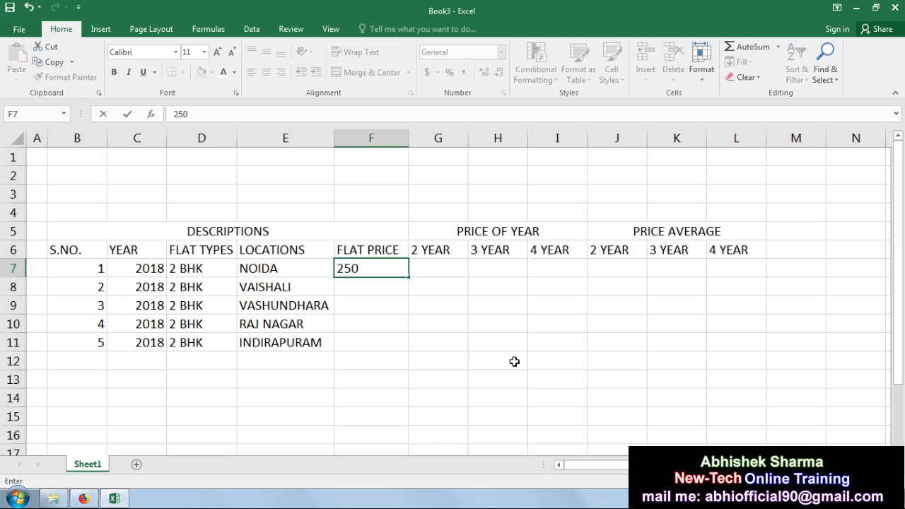
pyautogui.write('000')
pyautogui.press('Return')
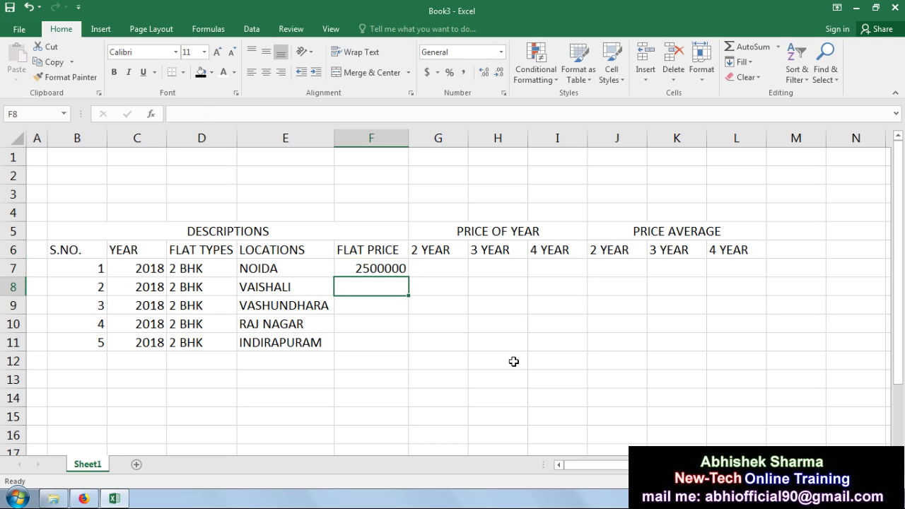
pyautogui.moveTo(360, 271); pyautogui.dragTo(357, 341)
pyautogui.hotkey('ctrl', 'd')
# Step: Enter =RANDBETWEEN(2600000,3000000) in cell G7 and fill the formula across the range G7:I11
pyautogui.moveTo(444, 292); pyautogui.dragTo(446, 253)
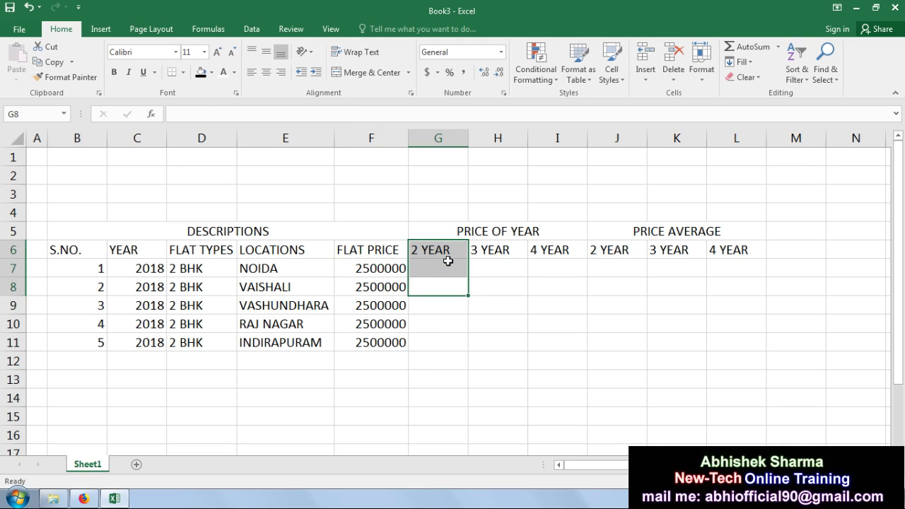
pyautogui.click(450, 271)
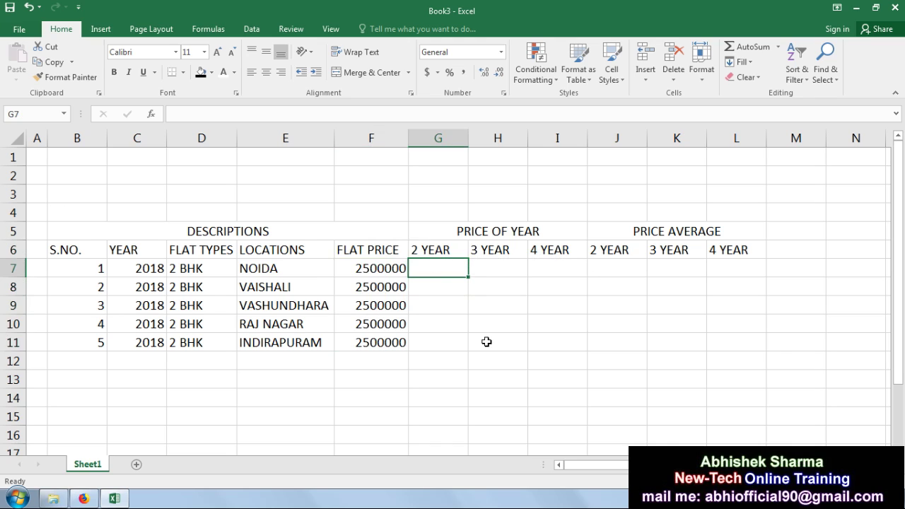
pyautogui.write('=RAND')
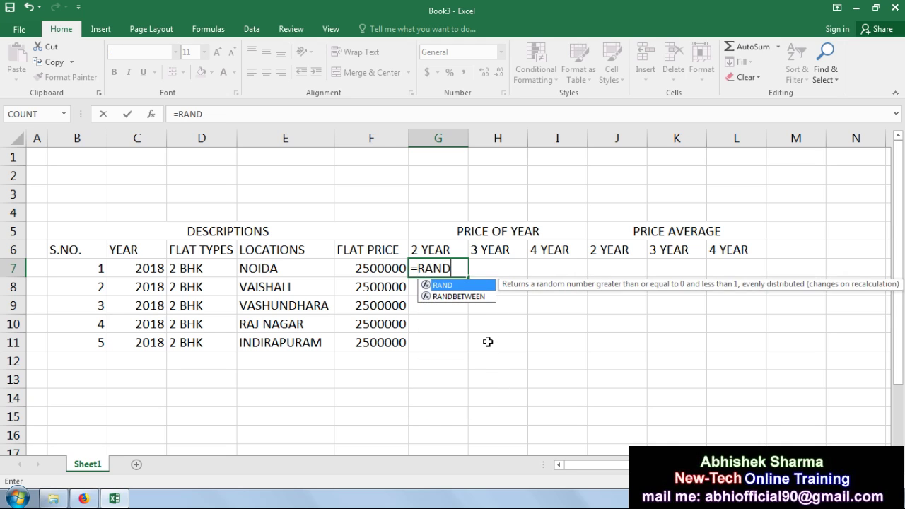
pyautogui.write('BETB')
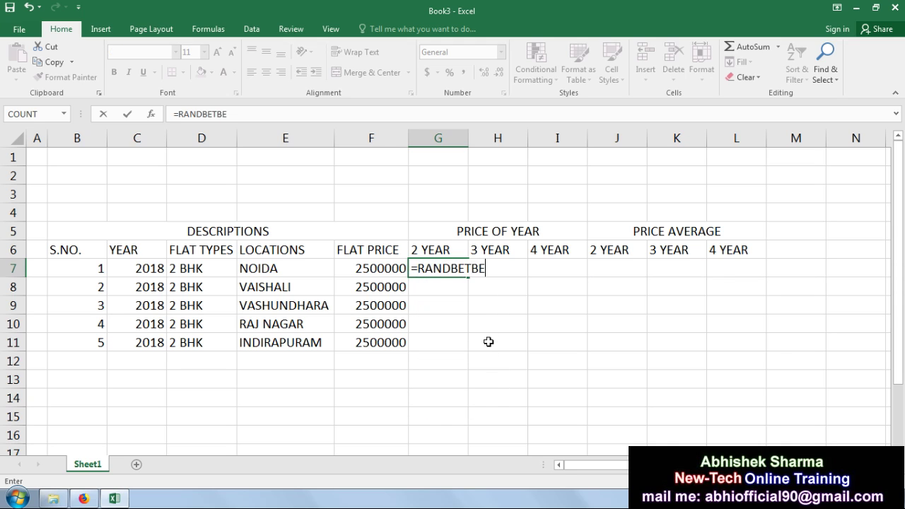
pyautogui.press('BackSpace')
pyautogui.press('Tab')
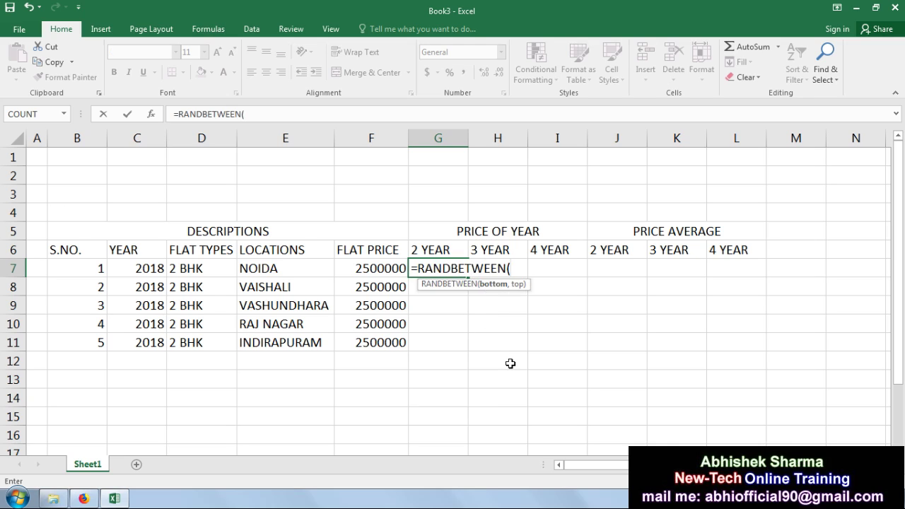
pyautogui.write('2600000')
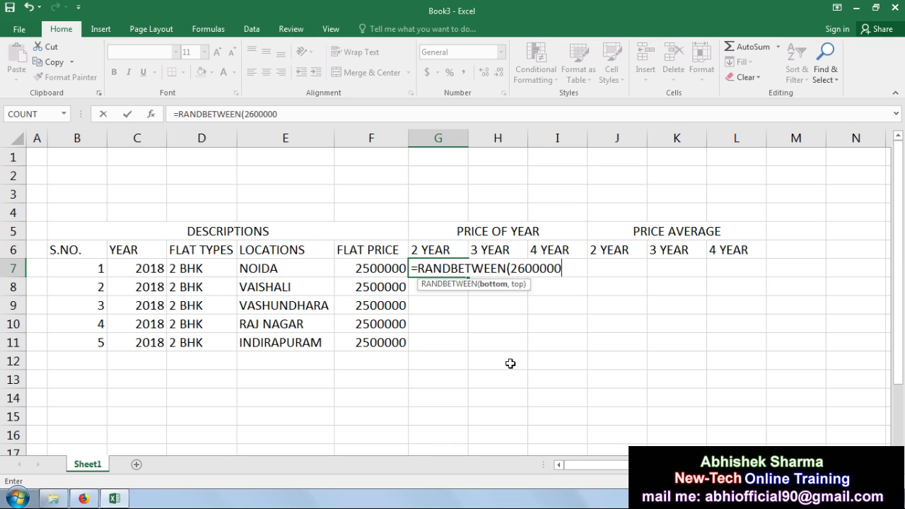
pyautogui.write(',350000')
pyautogui.press('BackSpace')
pyautogui.press('BackSpace')
pyautogui.press('BackSpace')
pyautogui.press('BackSpace')
pyautogui.press('BackSpace')
pyautogui.press('BackSpace')
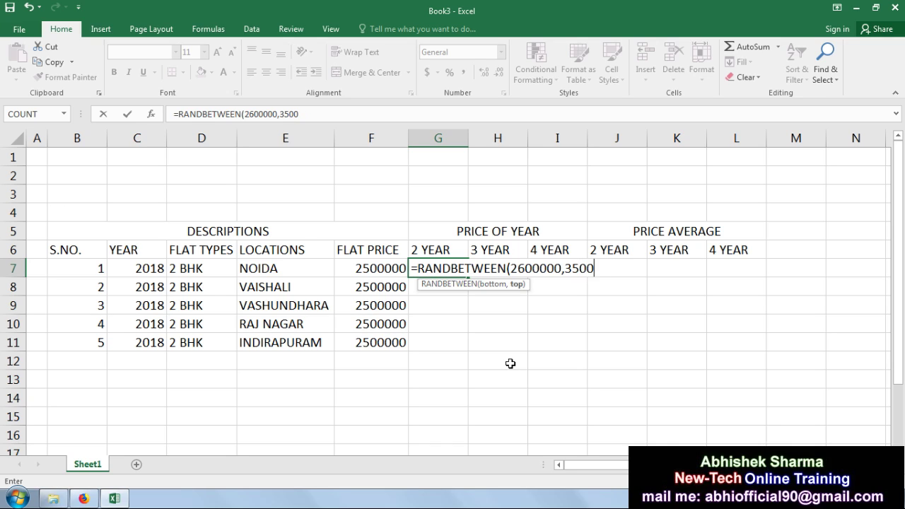
pyautogui.write('000000)')
pyautogui.press('Return')
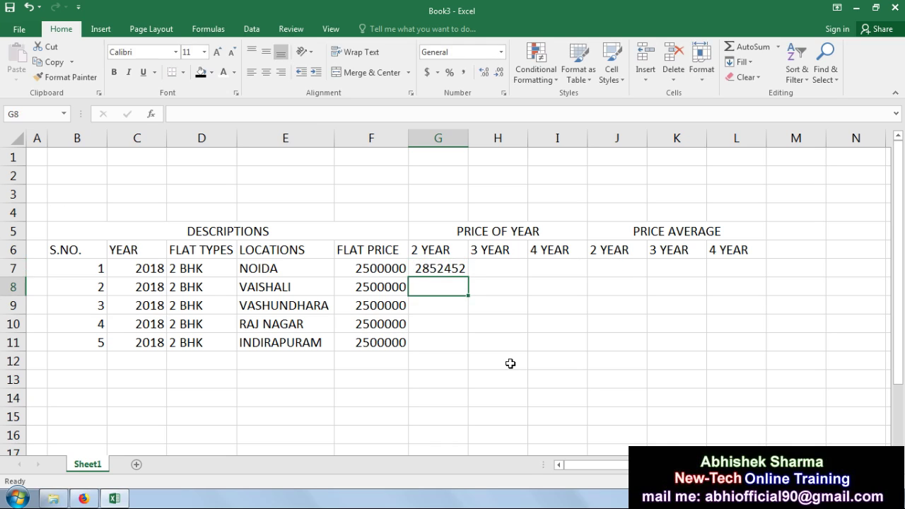
pyautogui.click(439, 267)
pyautogui.moveTo(468, 277); pyautogui.dragTo(570, 359)
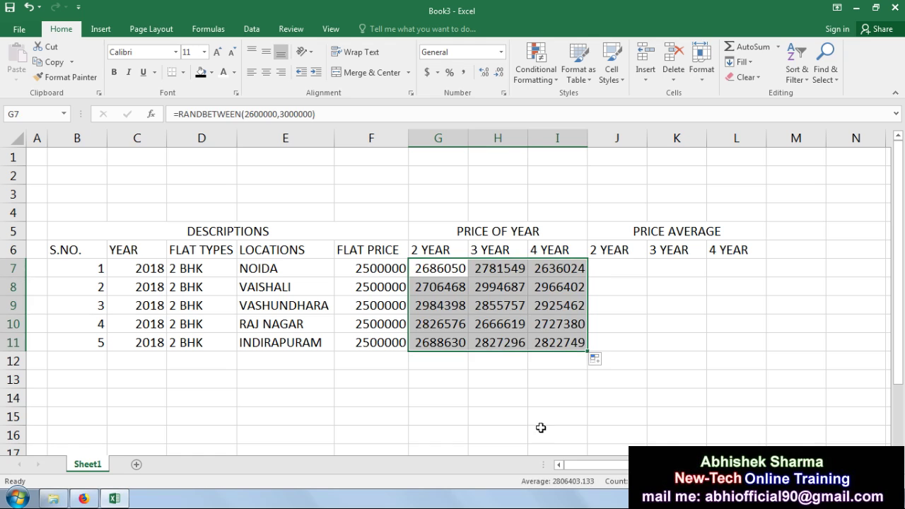
# Step: Enter test values 1 in I14 and 2 in I13 to trigger recalculation of the random prices, and clear both cells
pyautogui.click(543, 393)
pyautogui.write('1')
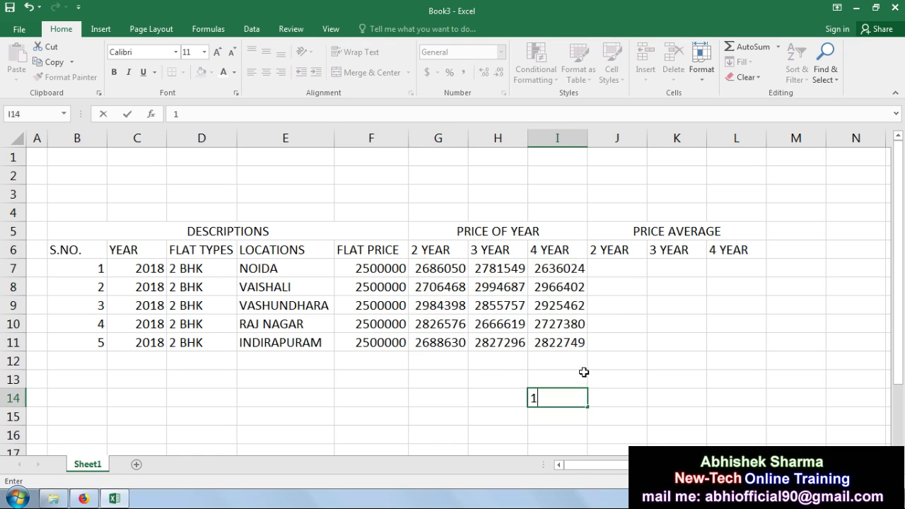
pyautogui.press('Return')
pyautogui.click(557, 380)
pyautogui.write('2')
pyautogui.press('Return')
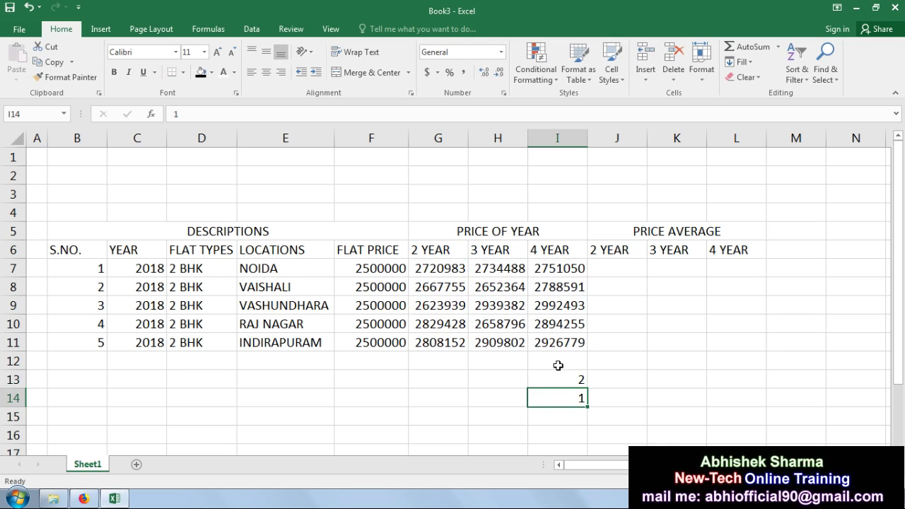
pyautogui.moveTo(558, 375); pyautogui.dragTo(564, 416)
pyautogui.press('Delete')
# Step: Copy the random prices in G7:I11 and paste them over themselves as values only with Paste Special
pyautogui.moveTo(416, 271); pyautogui.dragTo(545, 333)
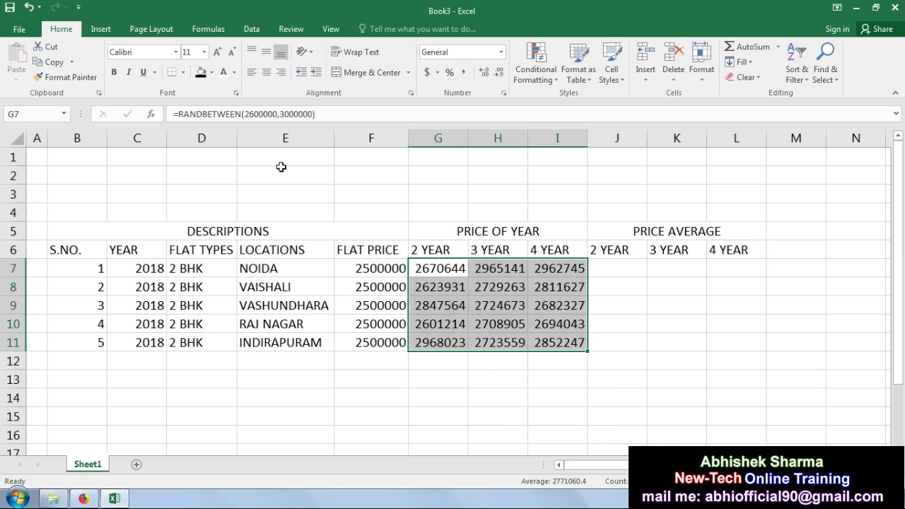
pyautogui.click(56, 64)
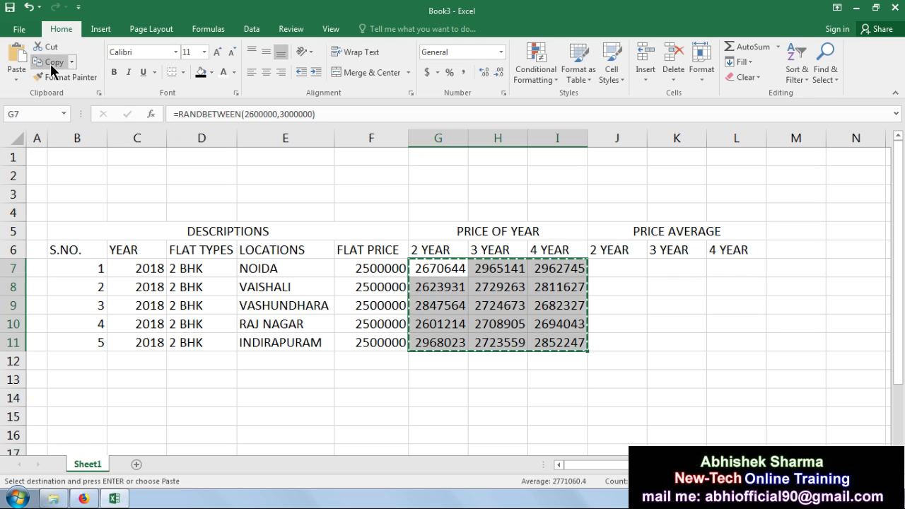
pyautogui.rightClick(472, 301)
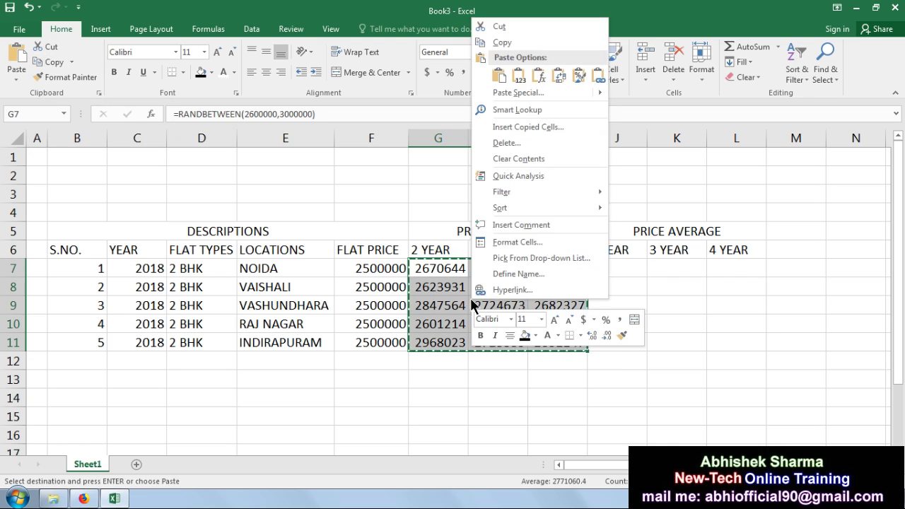
pyautogui.click(548, 93)
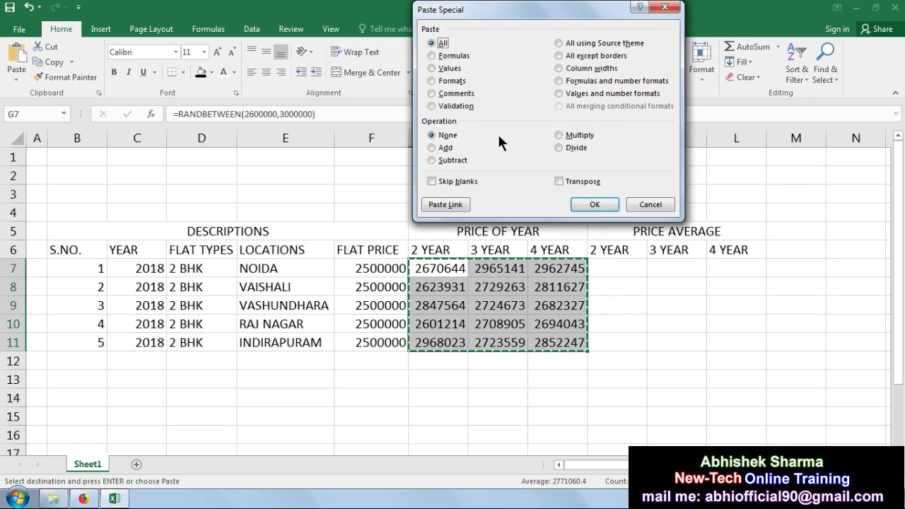
pyautogui.click(443, 67)
pyautogui.click(595, 204)
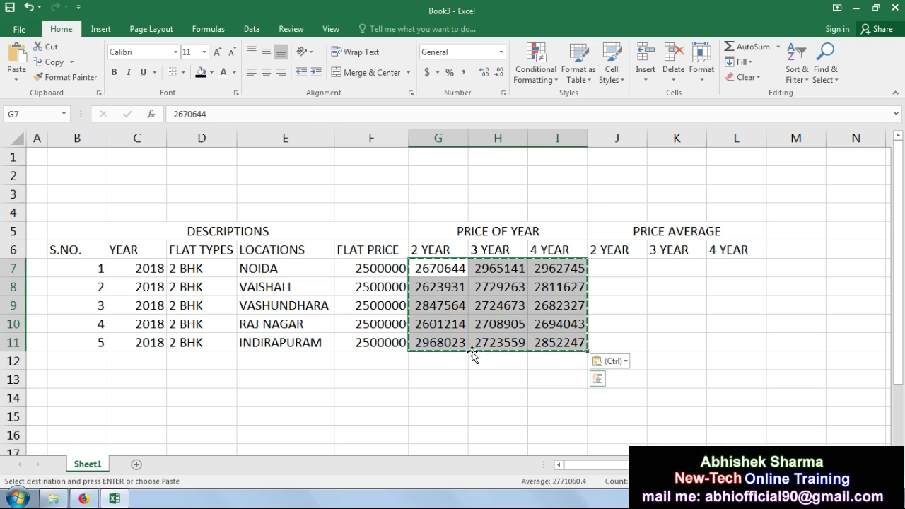
# Step: Enter a test value of 2 in cell I14 to check that the prices are fixed, and clear it
pyautogui.click(509, 368)
pyautogui.click(575, 393)
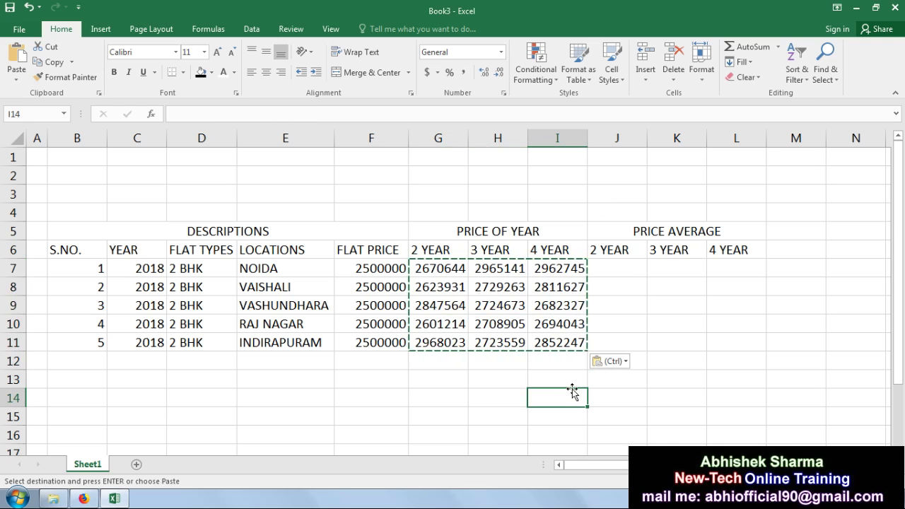
pyautogui.write('2')
pyautogui.press('Return')
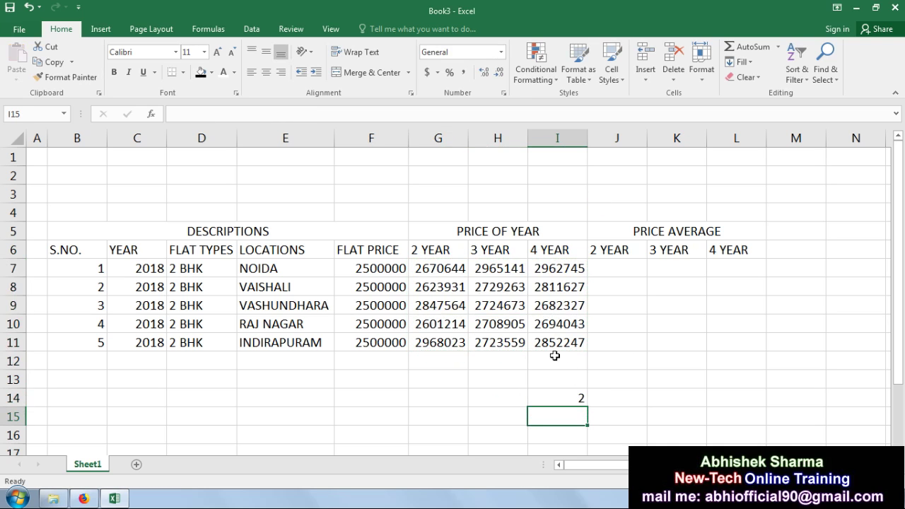
pyautogui.click(582, 396)
pyautogui.press('Delete')
# Step: Apply the comma number style to the prices in F7:I11 and fit column F to its contents
pyautogui.moveTo(400, 270); pyautogui.dragTo(555, 342)
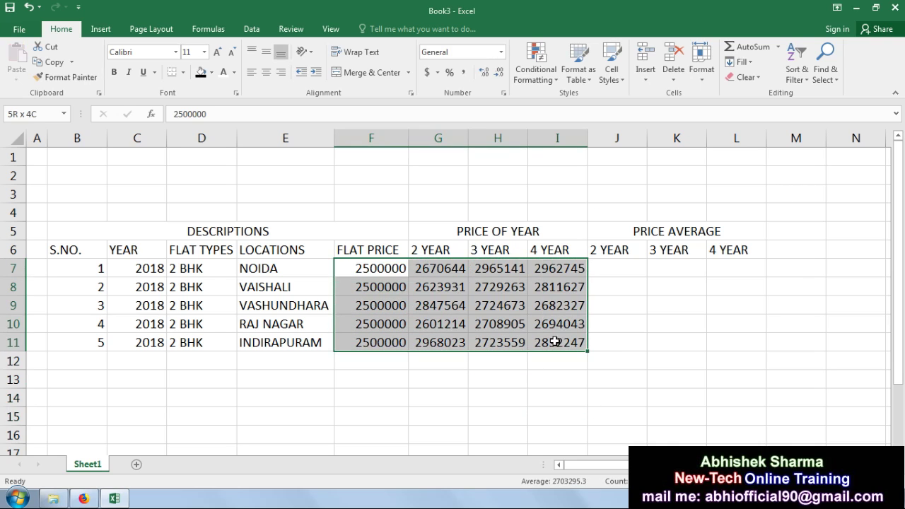
pyautogui.click(464, 71)
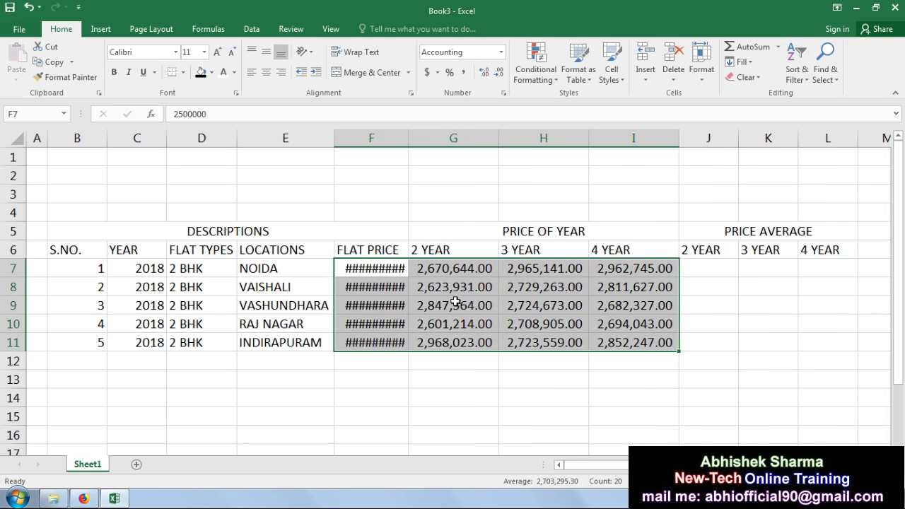
pyautogui.doubleClick(408, 132)
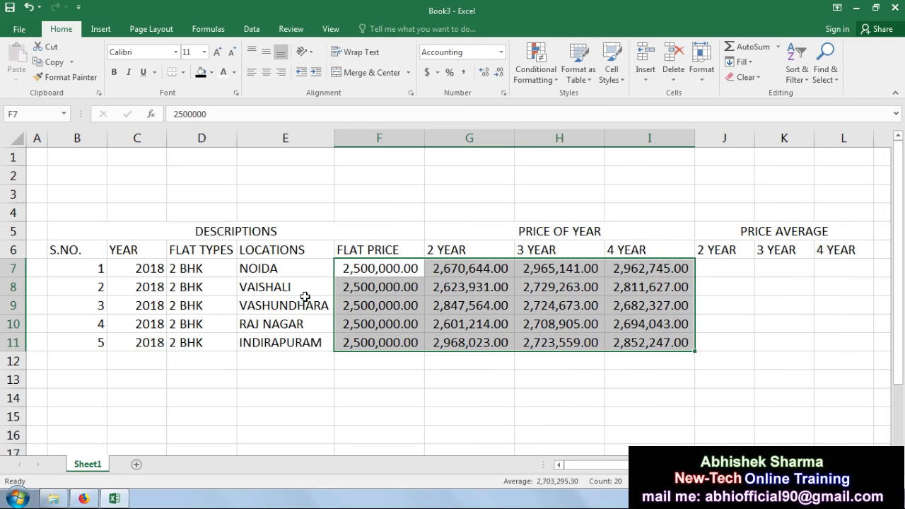
pyautogui.click(469, 396)
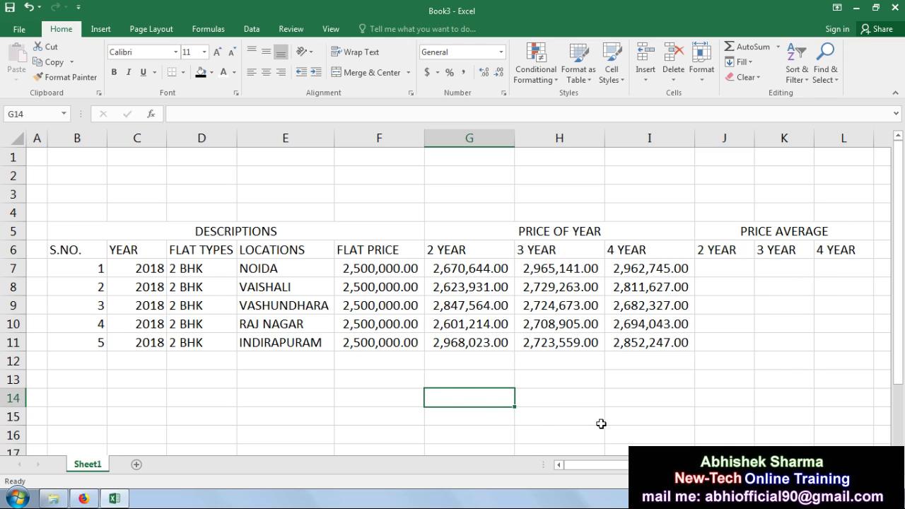
# Step: Format the DESCRIPTIONS heading with a dark red fill and bold white text
pyautogui.click(101, 228)
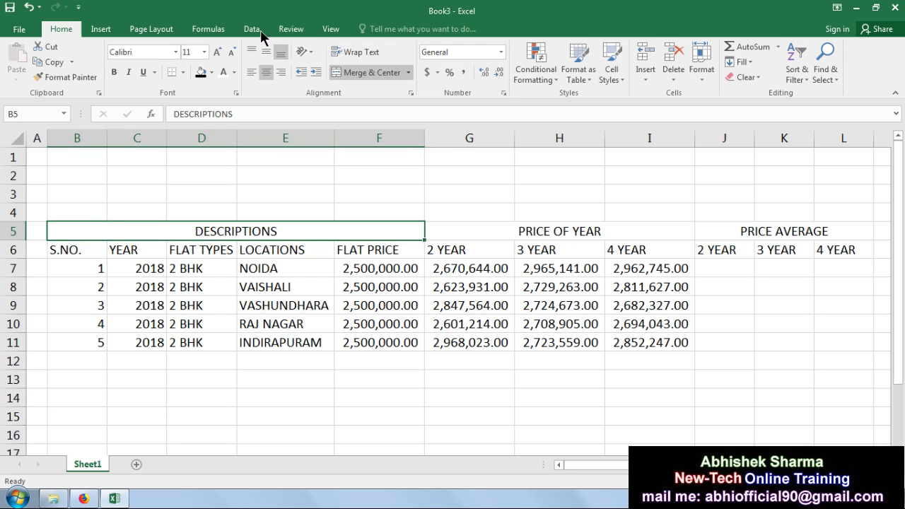
pyautogui.click(211, 72)
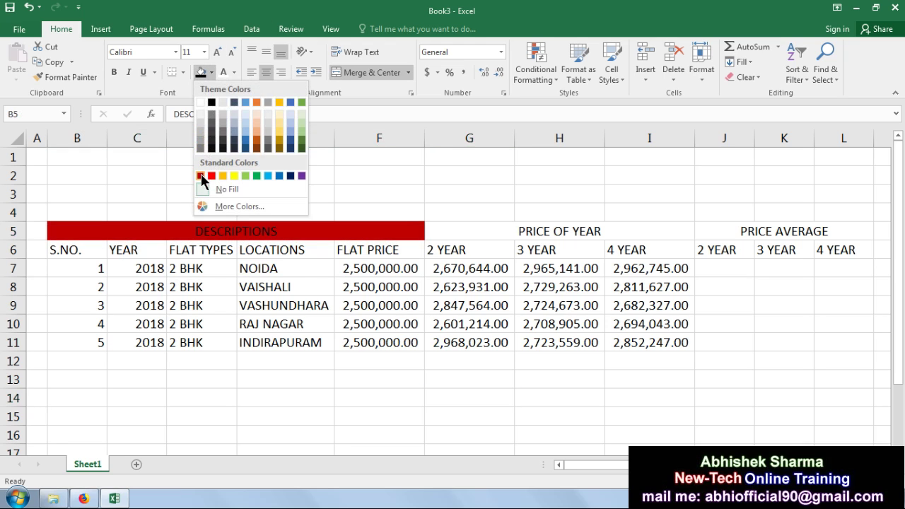
pyautogui.click(201, 176)
pyautogui.click(224, 72)
pyautogui.click(113, 72)
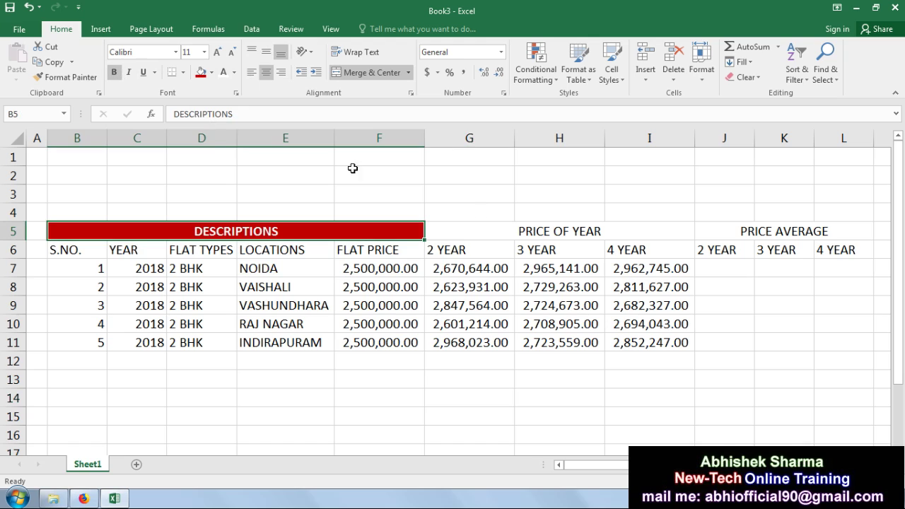
# Step: Format the PRICE OF YEAR heading with a dark blue fill and bold white text
pyautogui.click(487, 228)
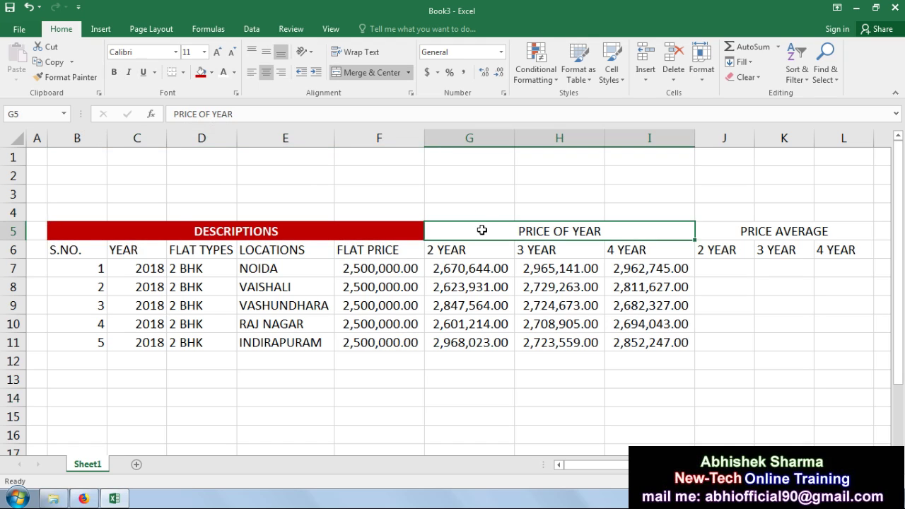
pyautogui.click(211, 72)
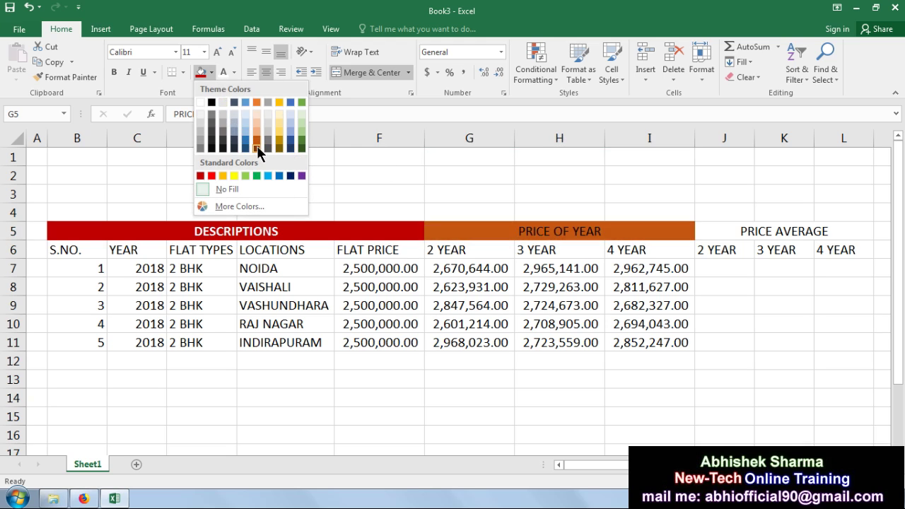
pyautogui.click(291, 176)
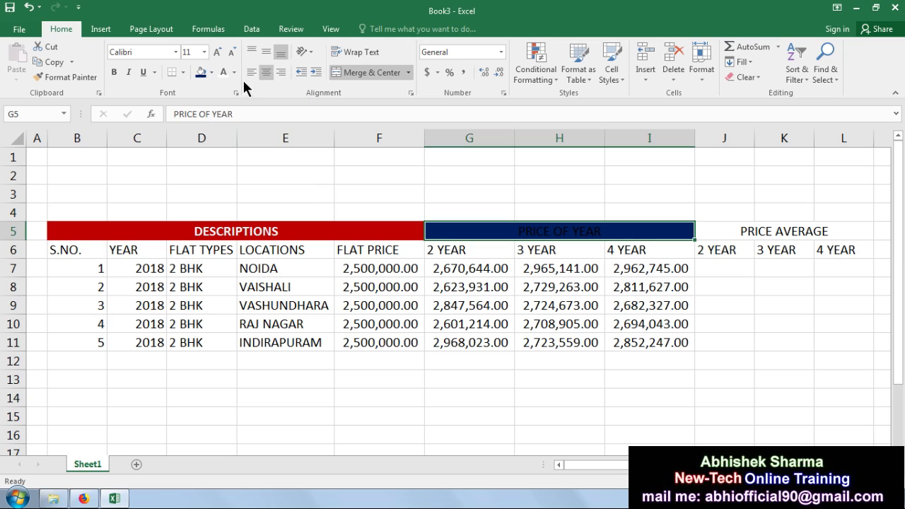
pyautogui.click(224, 72)
pyautogui.click(114, 72)
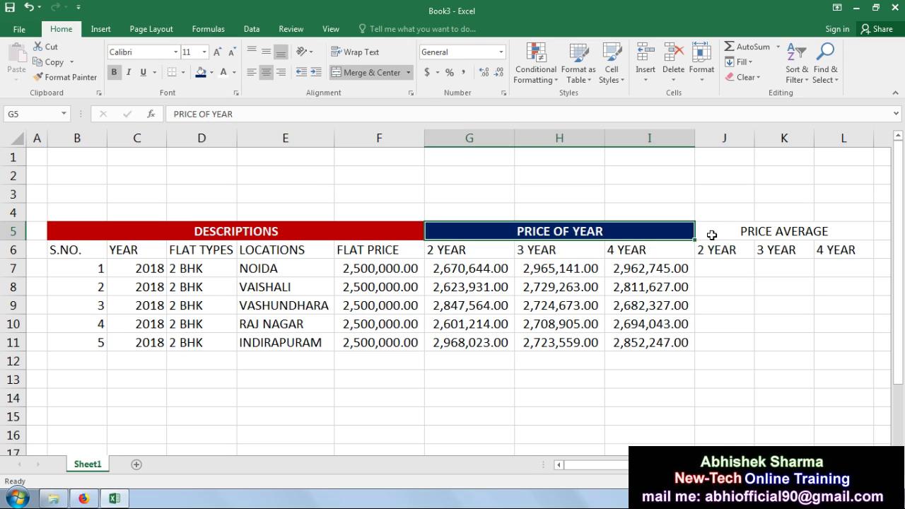
# Step: Format the PRICE AVERAGE heading with the darkest orange (brown) theme fill and bold white text
pyautogui.click(712, 233)
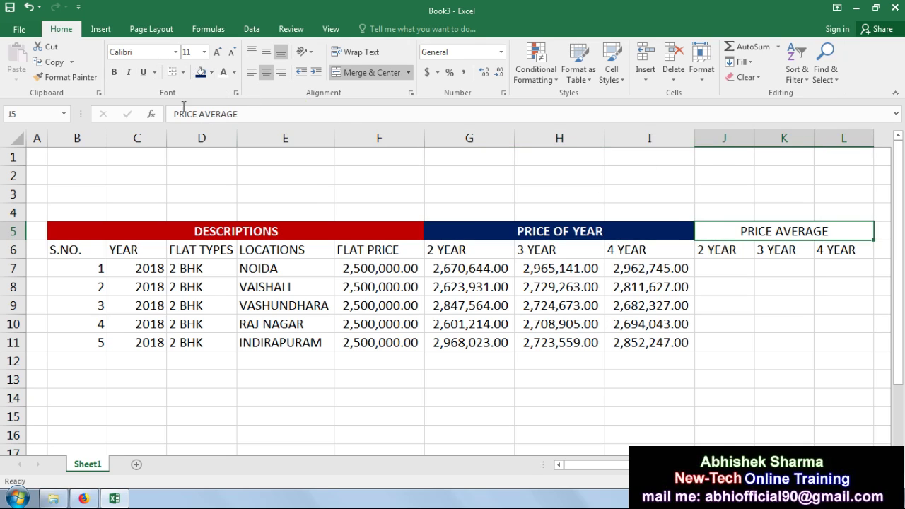
pyautogui.click(211, 72)
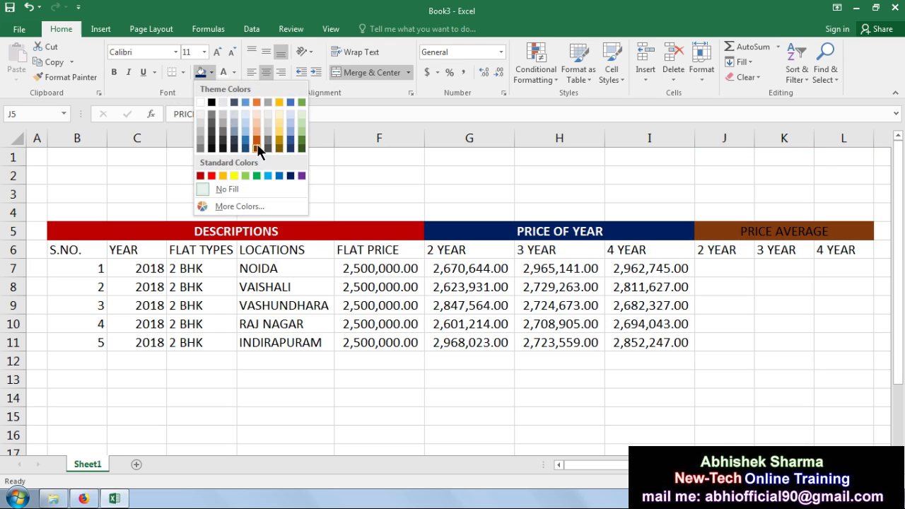
pyautogui.click(256, 147)
pyautogui.click(225, 73)
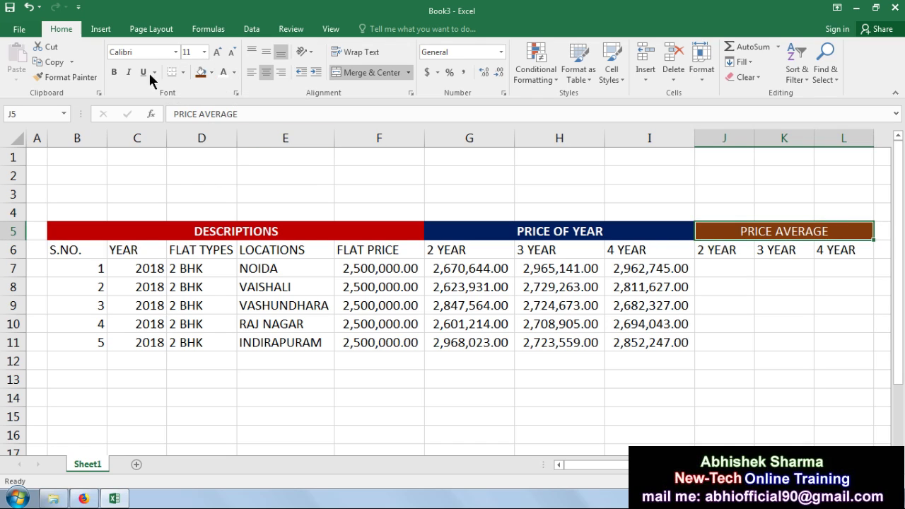
pyautogui.click(113, 73)
# Step: Format the column headings in B6:L6 with a black fill and bold white text
pyautogui.moveTo(833, 250); pyautogui.dragTo(65, 250)
pyautogui.click(211, 73)
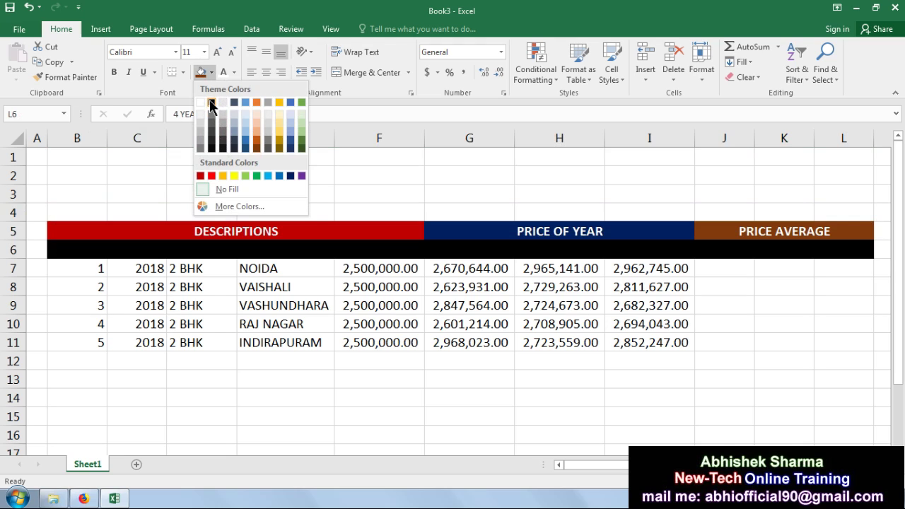
pyautogui.click(211, 103)
pyautogui.click(113, 73)
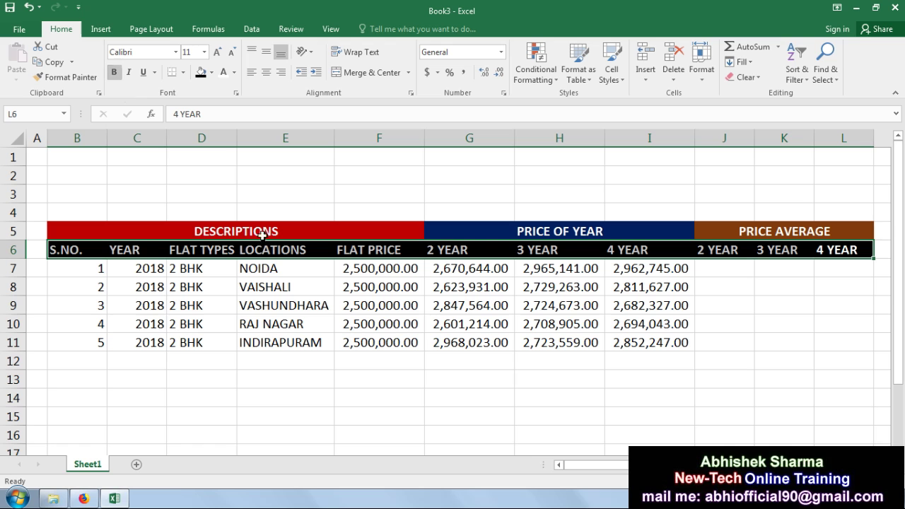
# Step: Apply all borders to the whole table range B5:L11
pyautogui.moveTo(843, 342); pyautogui.dragTo(65, 233)
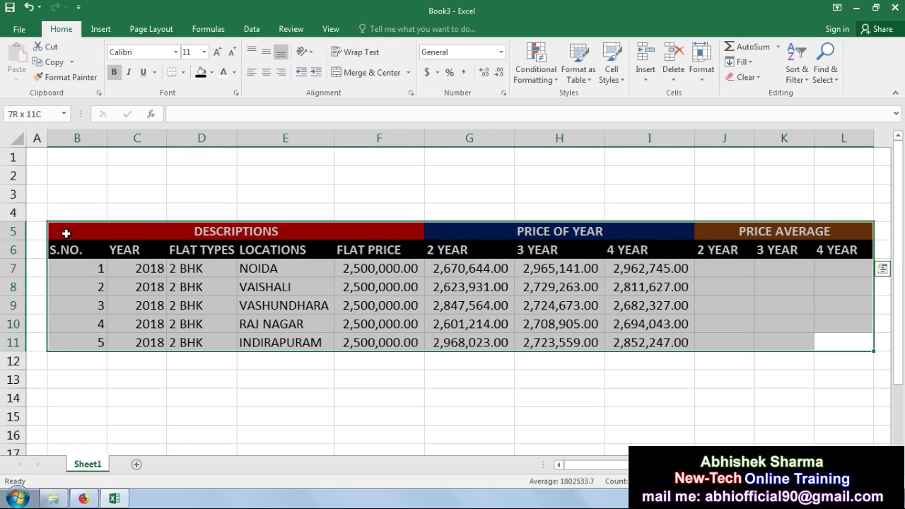
pyautogui.click(182, 72)
pyautogui.click(198, 186)
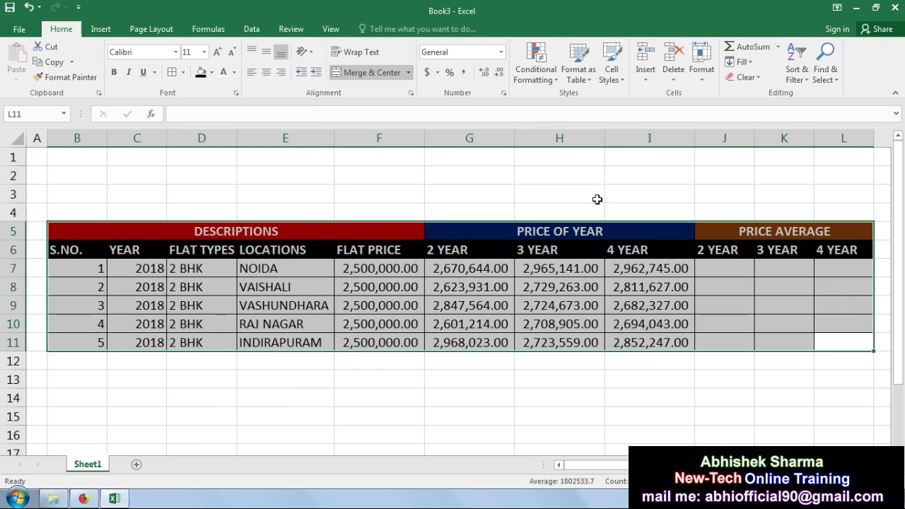
pyautogui.click(595, 198)
# Step: Merge and center B2:L3 and enter the title "HOW TO CALCULATE YEAR ON YEAR PRICE AVERAGE"
pyautogui.moveTo(84, 175); pyautogui.dragTo(825, 196)
pyautogui.click(394, 74)
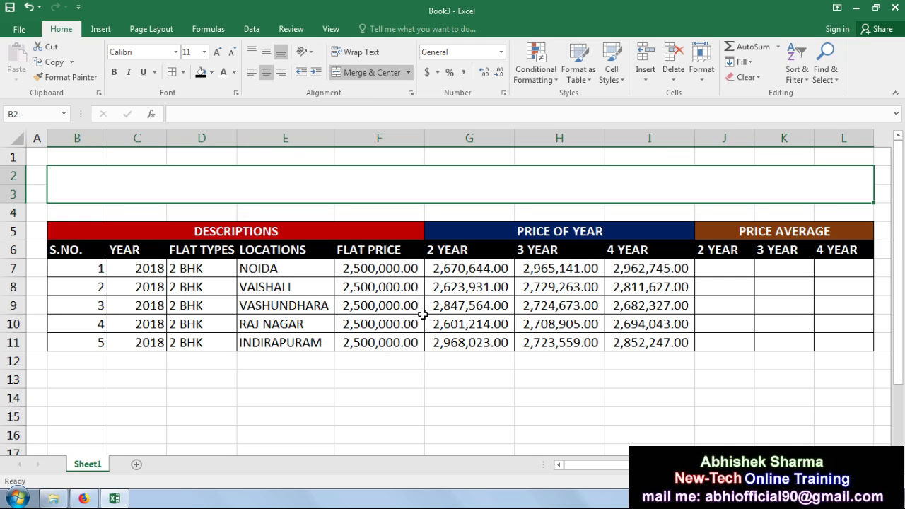
pyautogui.write('HOW T')
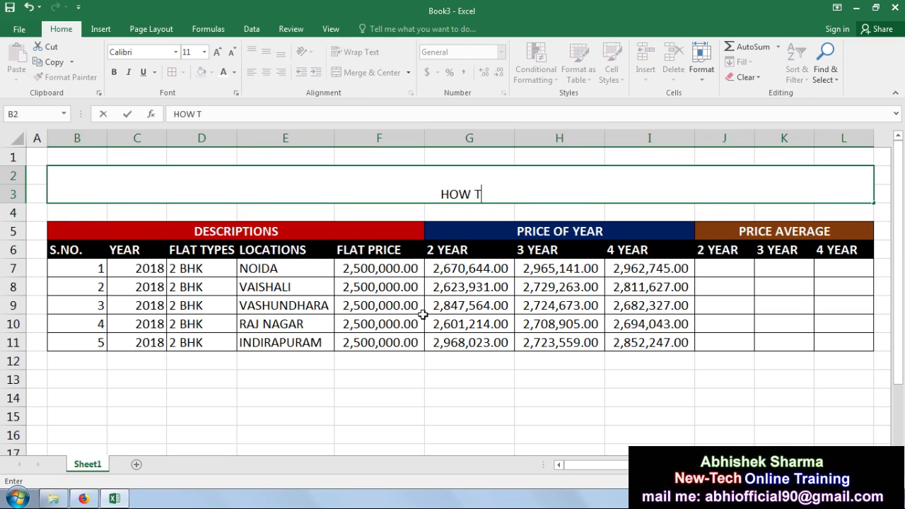
pyautogui.write('O CAL')
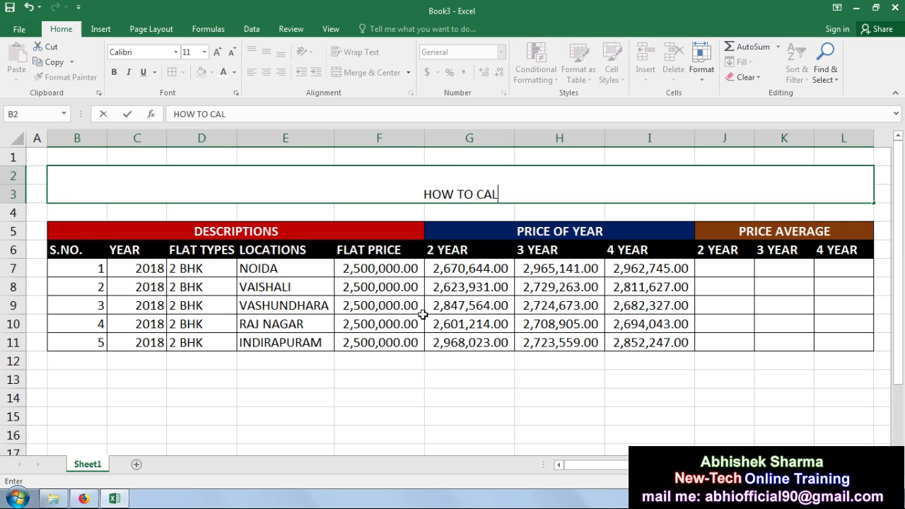
pyautogui.write('CULATE ')
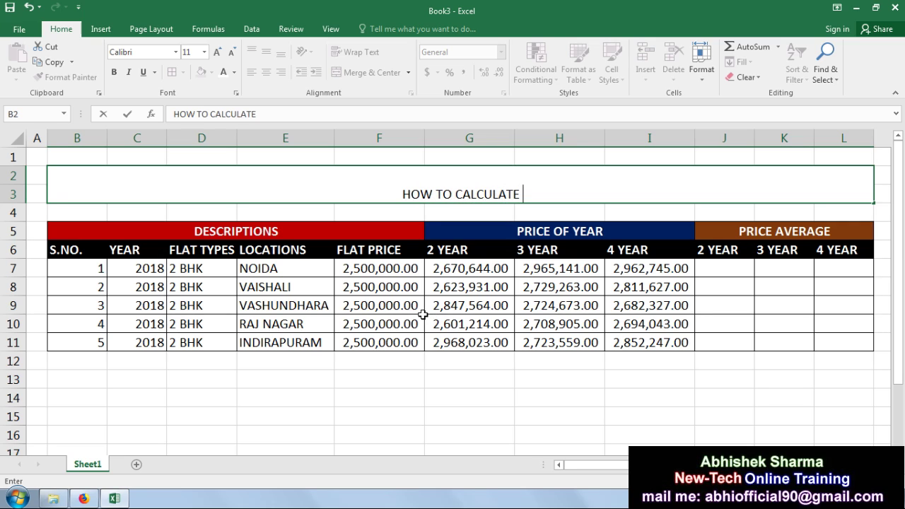
pyautogui.write('Y')
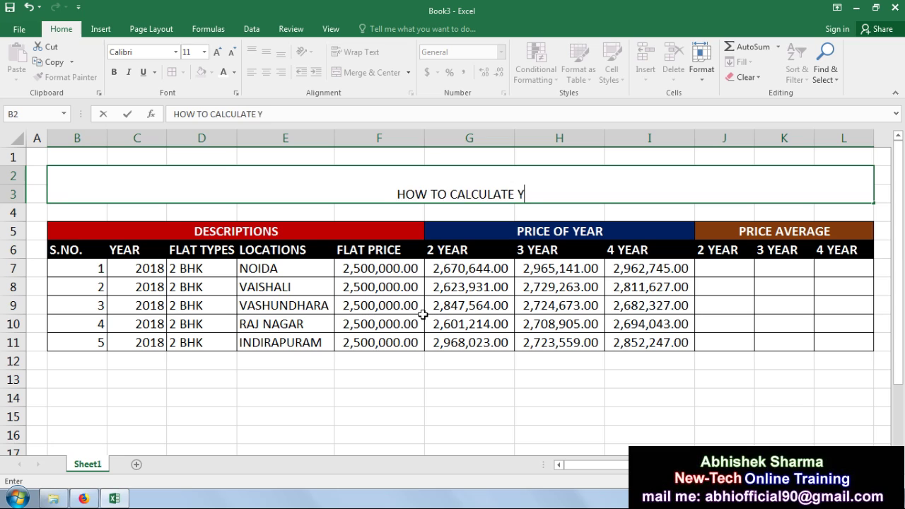
pyautogui.write('EAR ON Y')
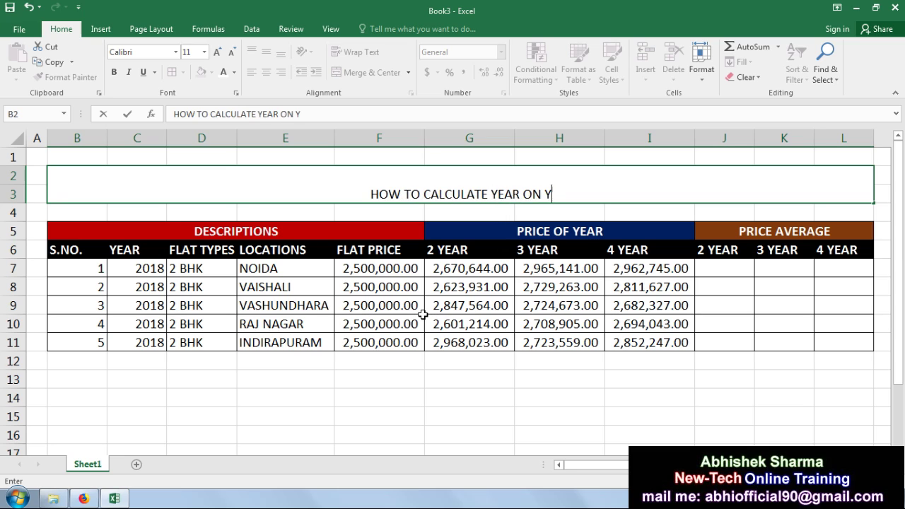
pyautogui.write('EAR P')
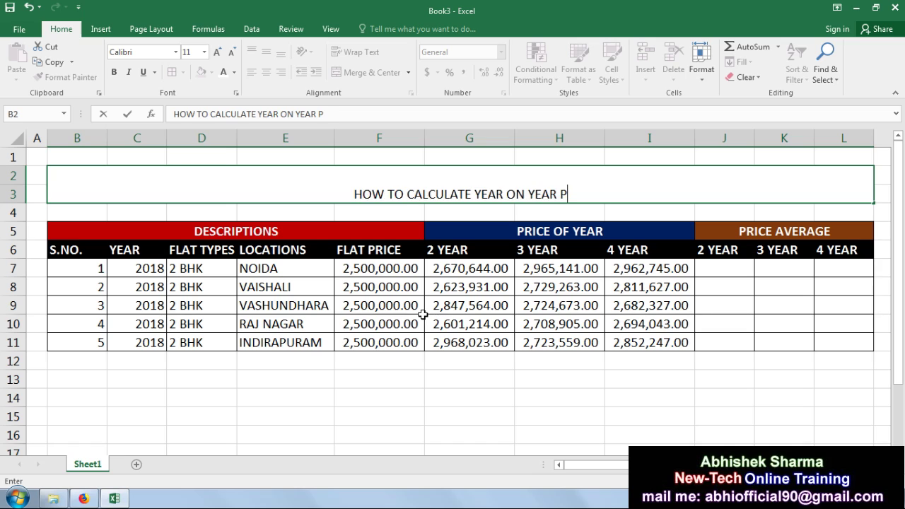
pyautogui.write('RICE AVERAGE')
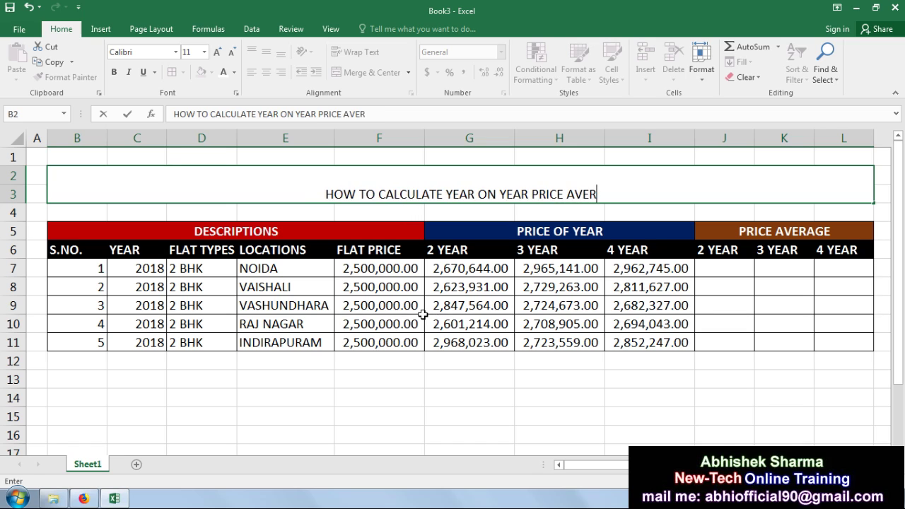
pyautogui.click(596, 249)
# Step: Middle-align the merged title vertically and set its text to 24 pt bold
pyautogui.click(592, 195)
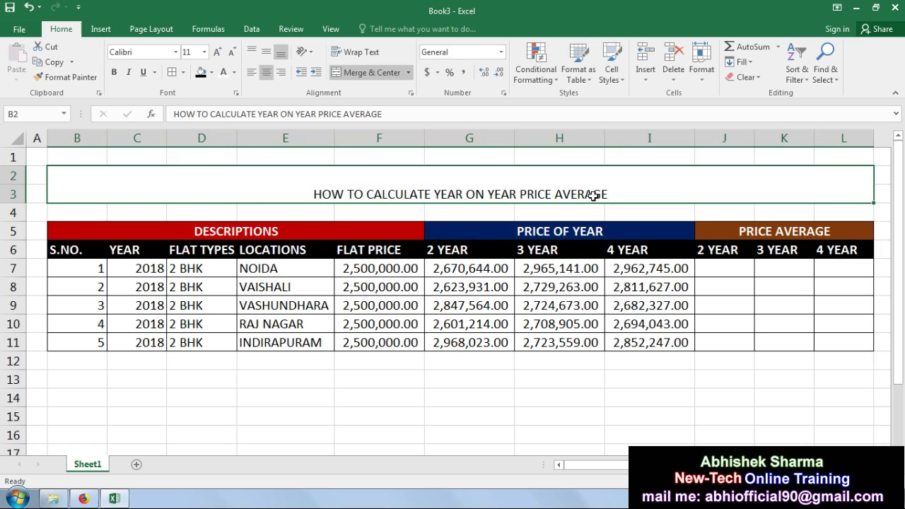
pyautogui.click(266, 52)
pyautogui.click(218, 54)
pyautogui.click(219, 54)
pyautogui.click(218, 54)
pyautogui.click(218, 54)
pyautogui.click(218, 53)
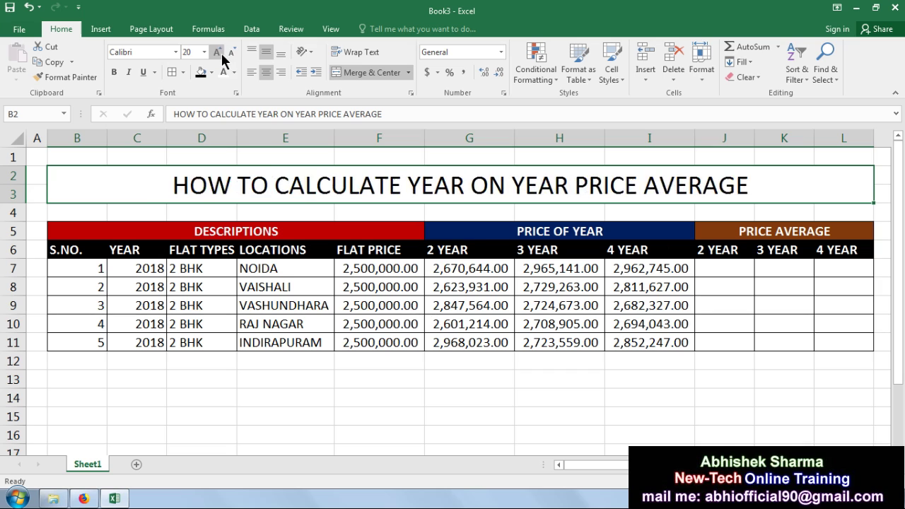
pyautogui.click(218, 53)
pyautogui.click(218, 54)
pyautogui.click(113, 72)
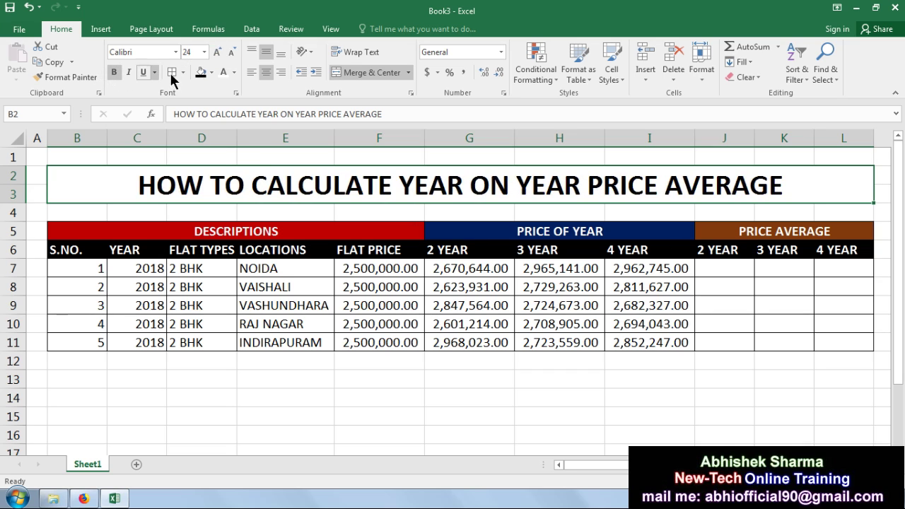
# Step: Format the merged title with a black fill and white text
pyautogui.click(201, 72)
pyautogui.click(227, 74)
pyautogui.click(382, 267)
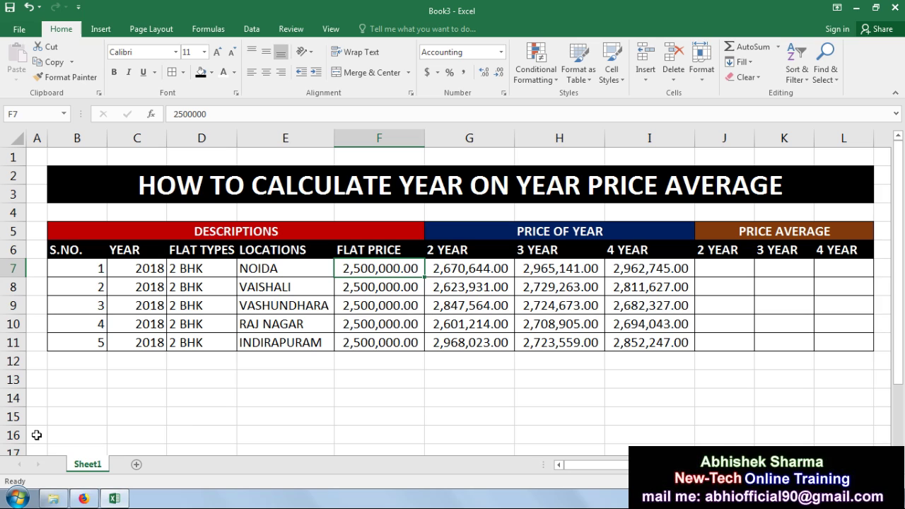
# Step: Enter the example labels 1 YR, 2 YR, 3 YR and 4 YR in F13:I13 below the table
pyautogui.click(248, 376)
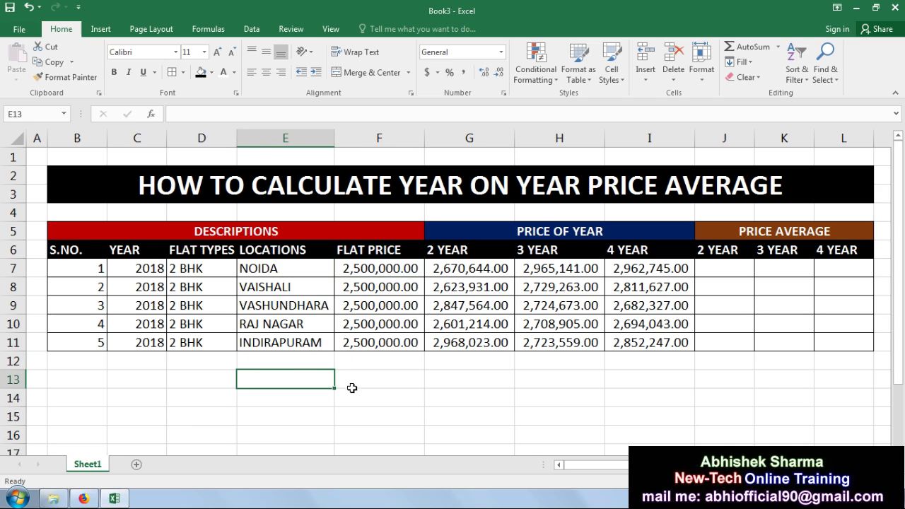
pyautogui.click(404, 367)
pyautogui.click(417, 375)
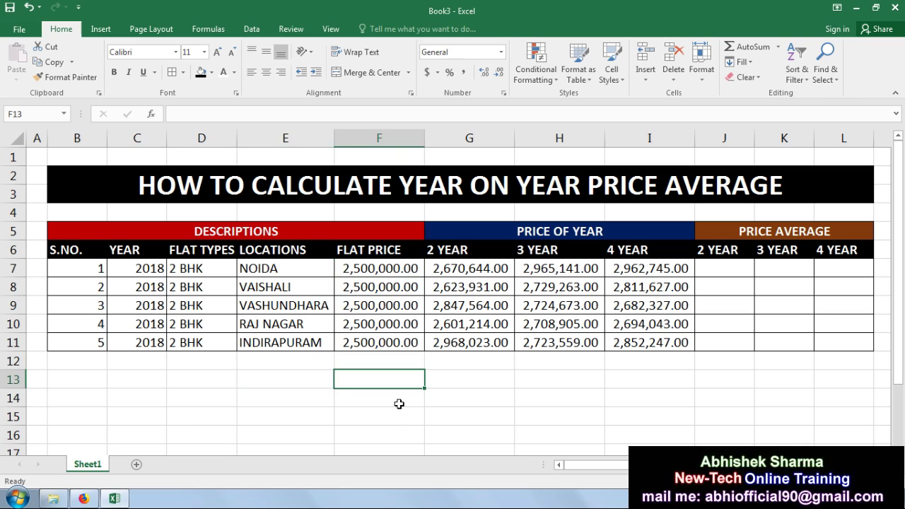
pyautogui.write('1')
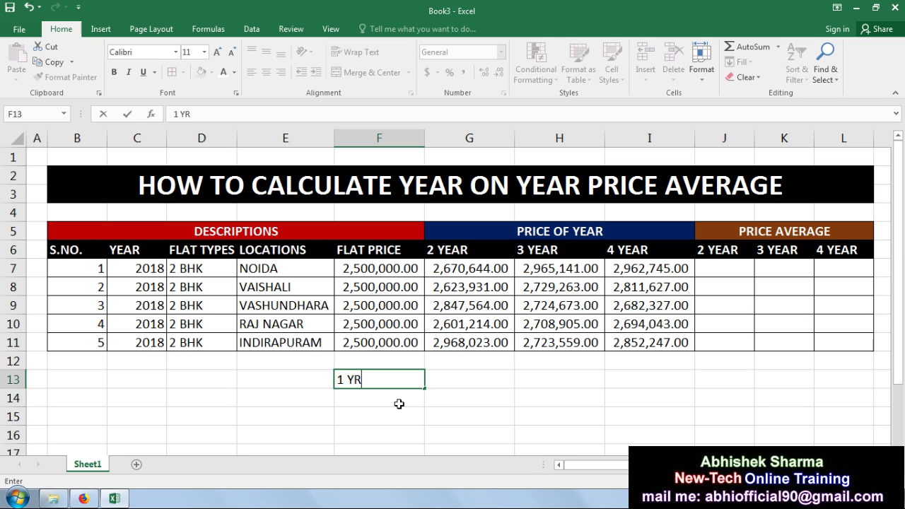
pyautogui.write(' YR')
pyautogui.click(468, 380)
pyautogui.doubleClick(472, 380)
pyautogui.write('2')
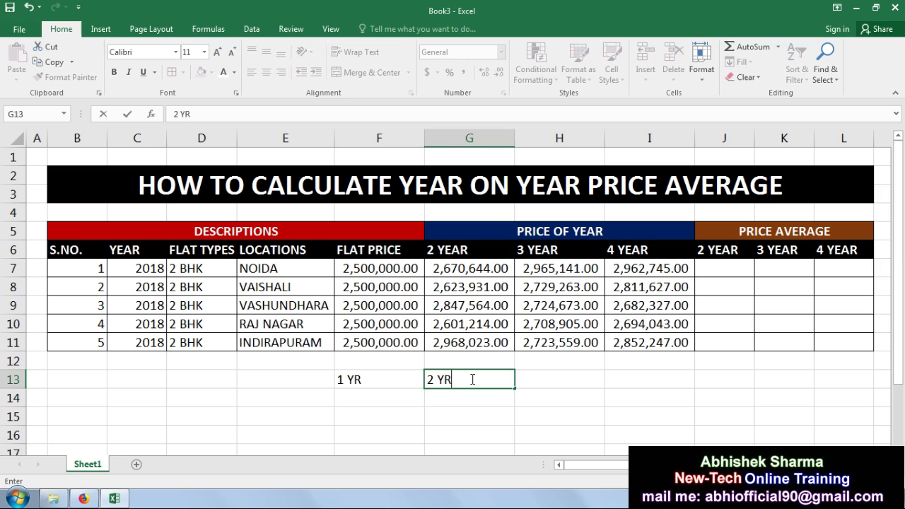
pyautogui.write(' YR')
pyautogui.click(527, 380)
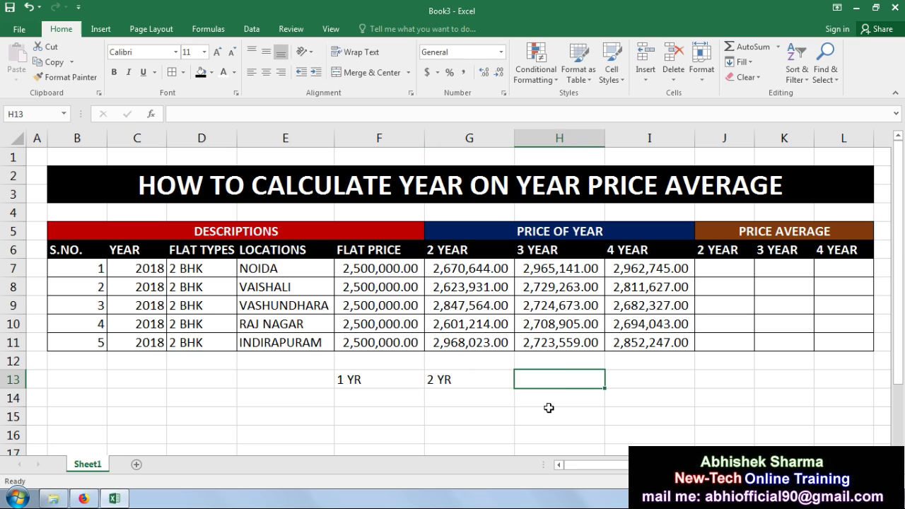
pyautogui.write('3 YR')
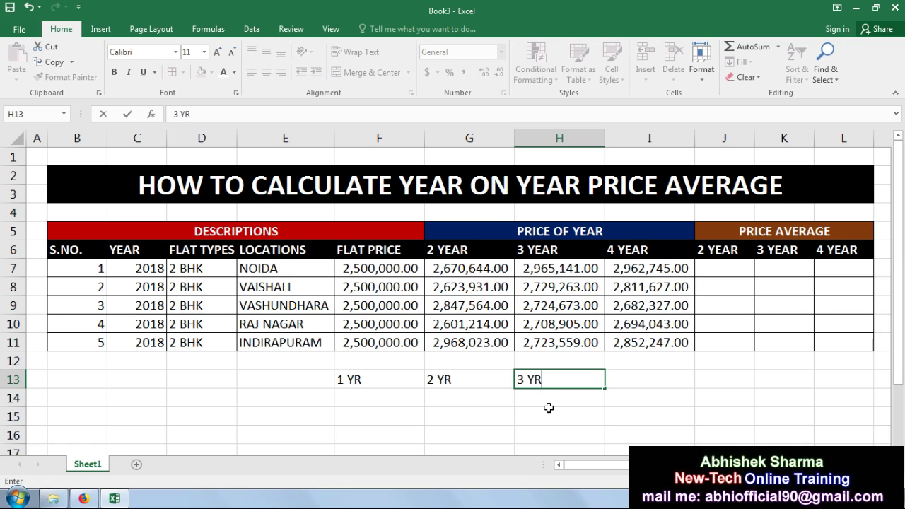
pyautogui.click(636, 376)
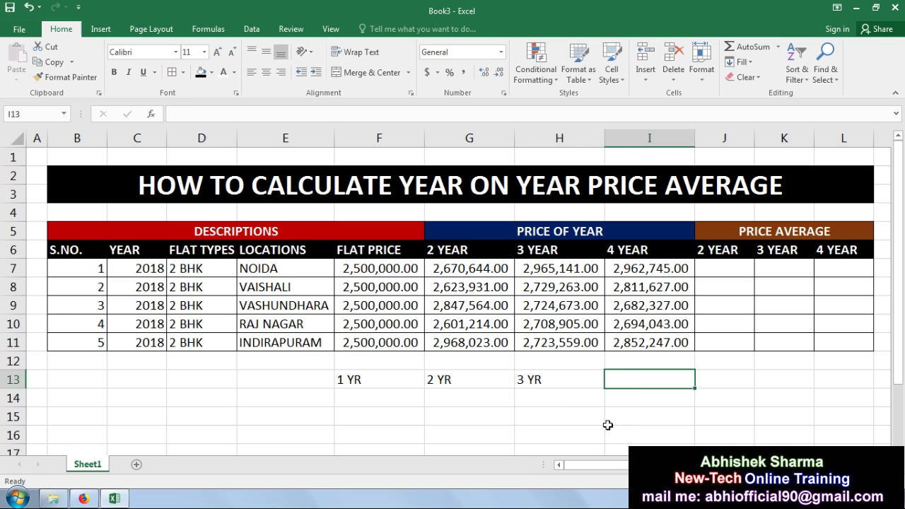
pyautogui.write('4 YR')
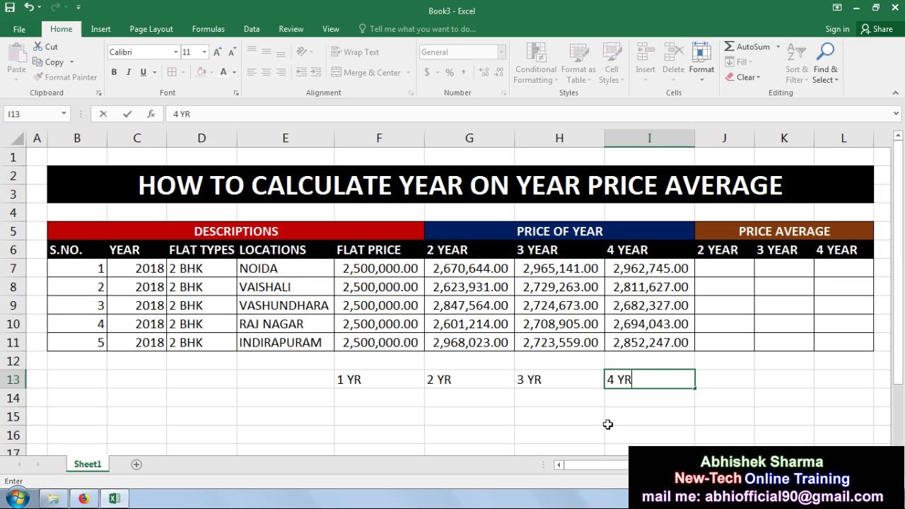
pyautogui.press('Return')
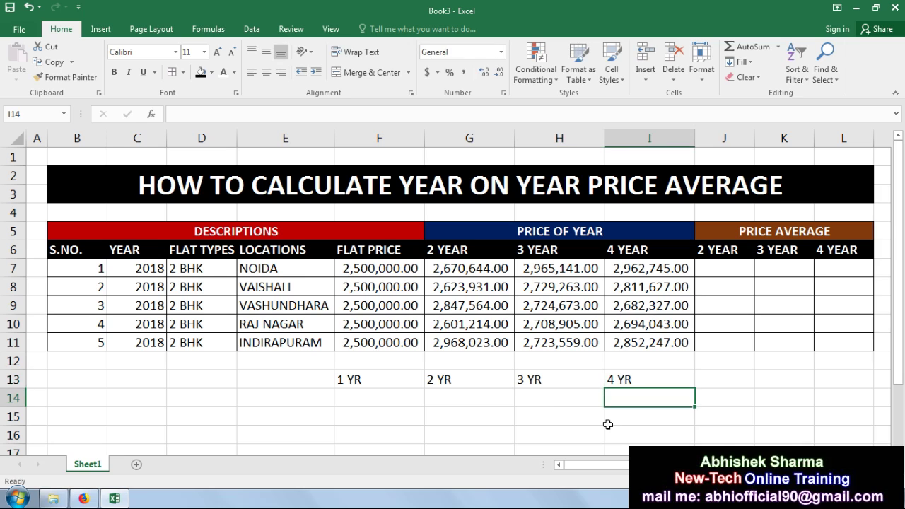
# Step: Enter the example prices 100, 120, 135 and 128 in F14:I14 under the year labels
pyautogui.click(355, 400)
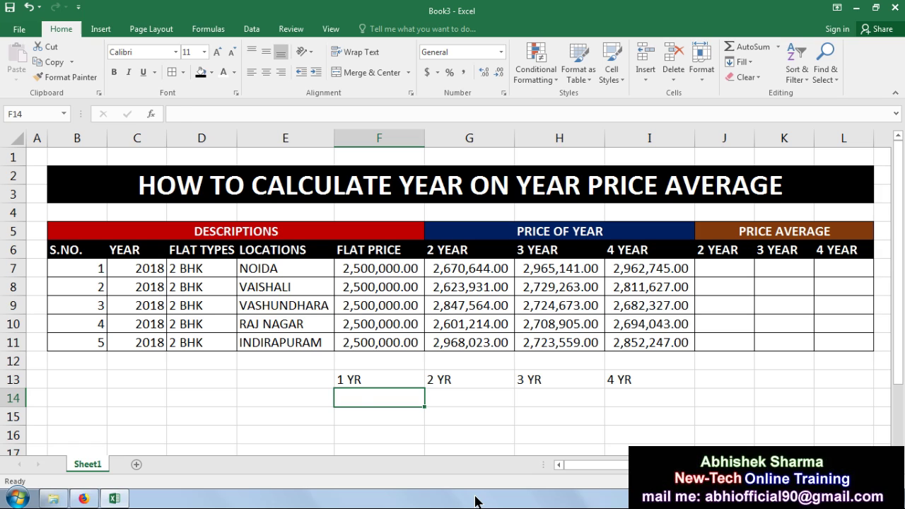
pyautogui.write('100')
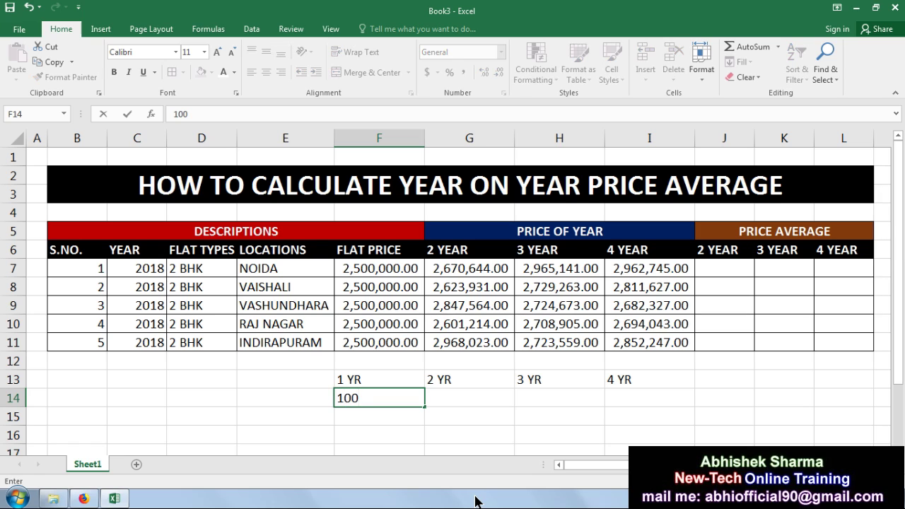
pyautogui.click(450, 399)
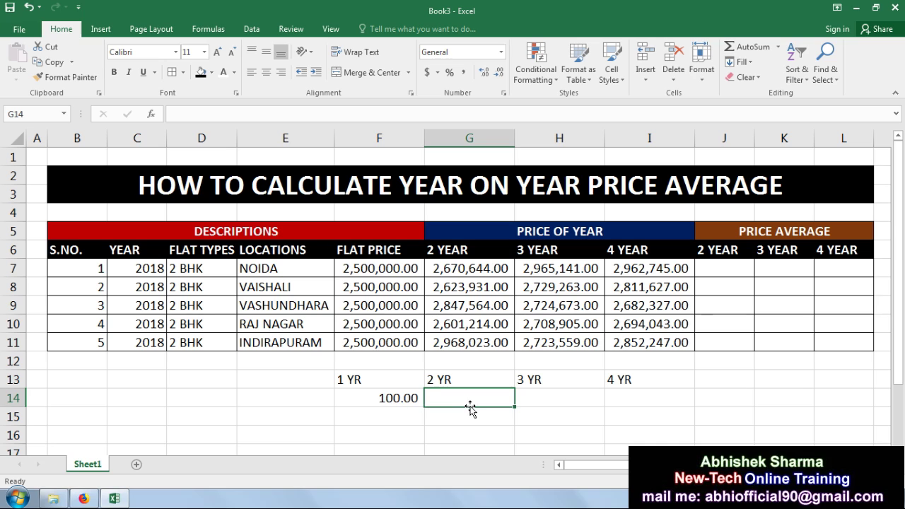
pyautogui.write('120')
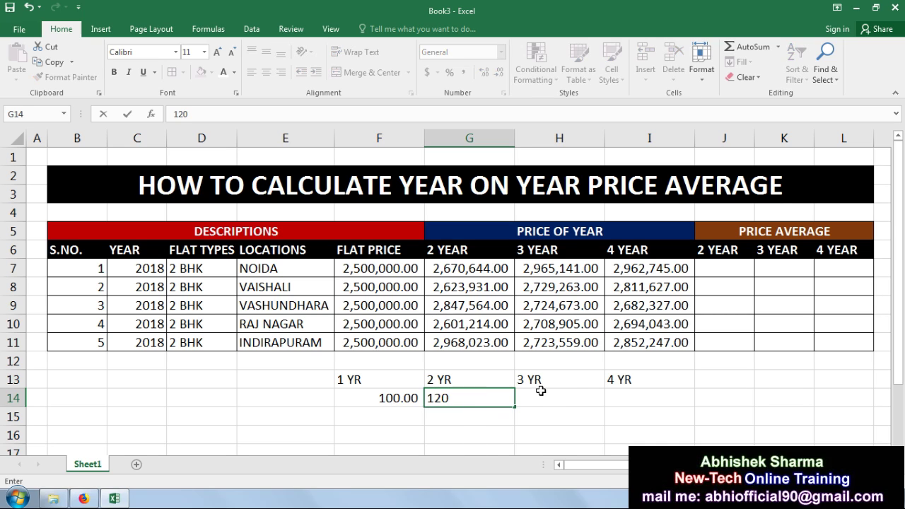
pyautogui.press('Tab')
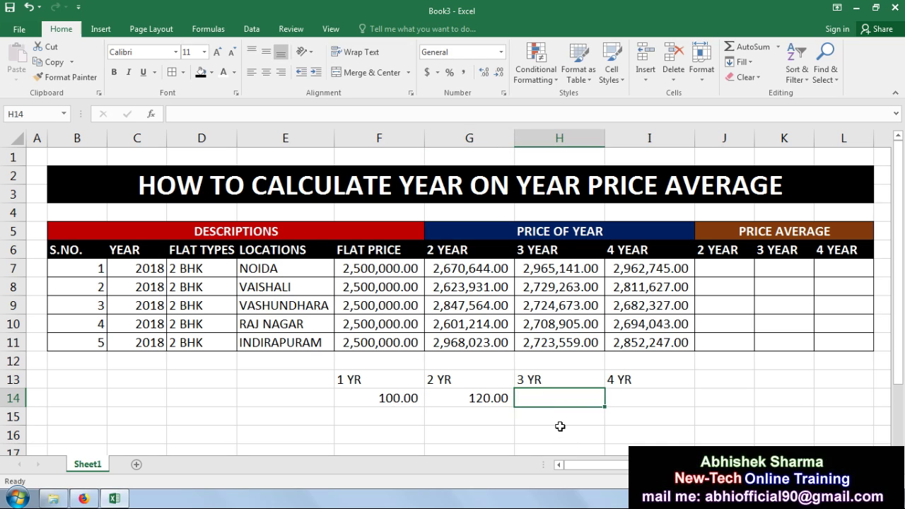
pyautogui.write('135')
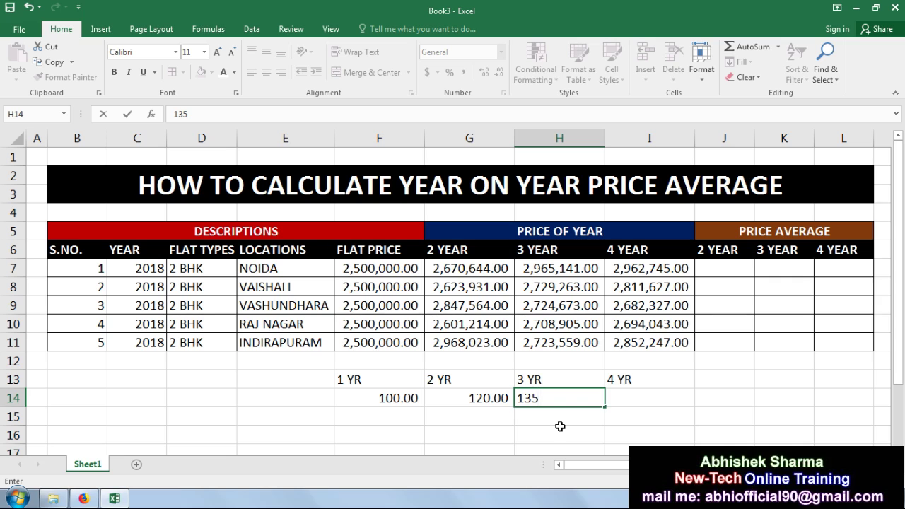
pyautogui.press('Tab')
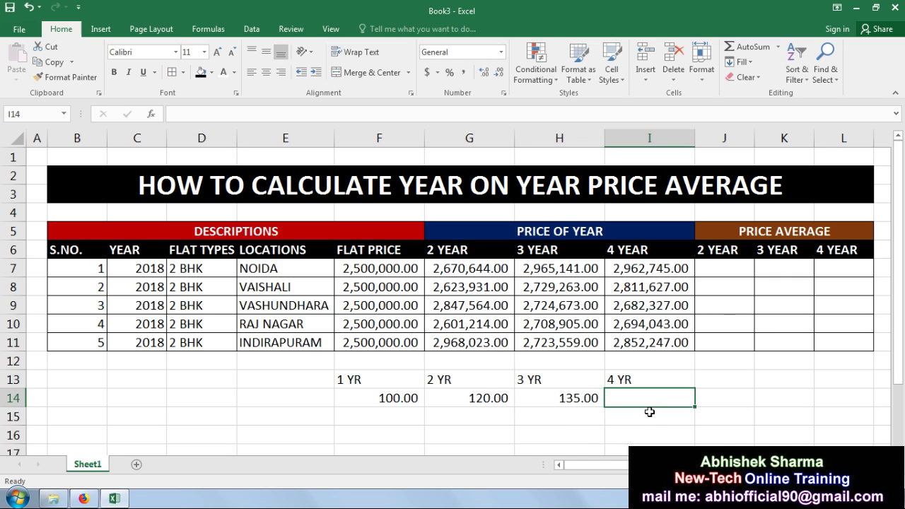
pyautogui.write('128')
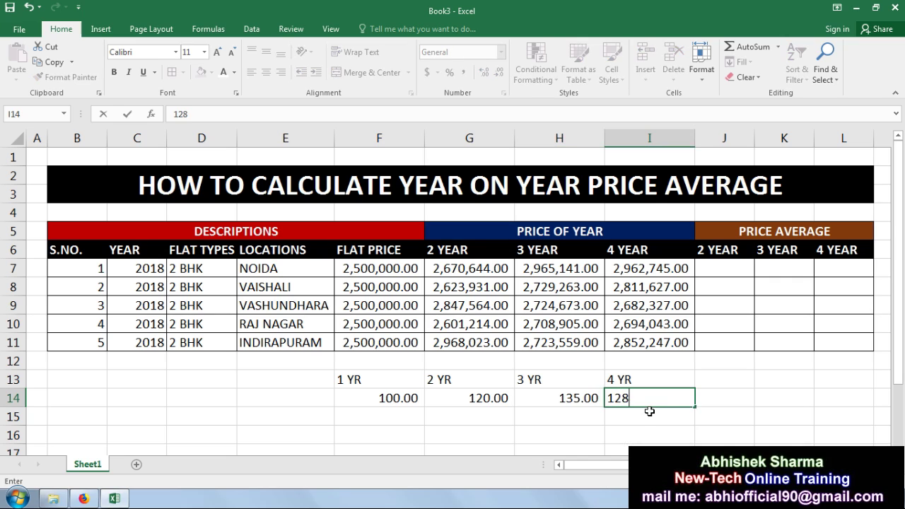
pyautogui.press('Return')
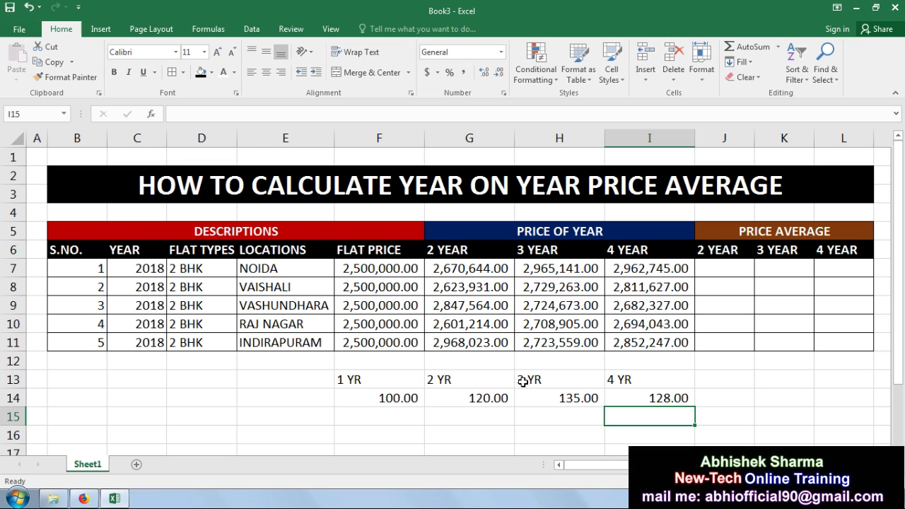
# Step: Enter NIL in F15 beneath the 1 YR example price
pyautogui.click(387, 415)
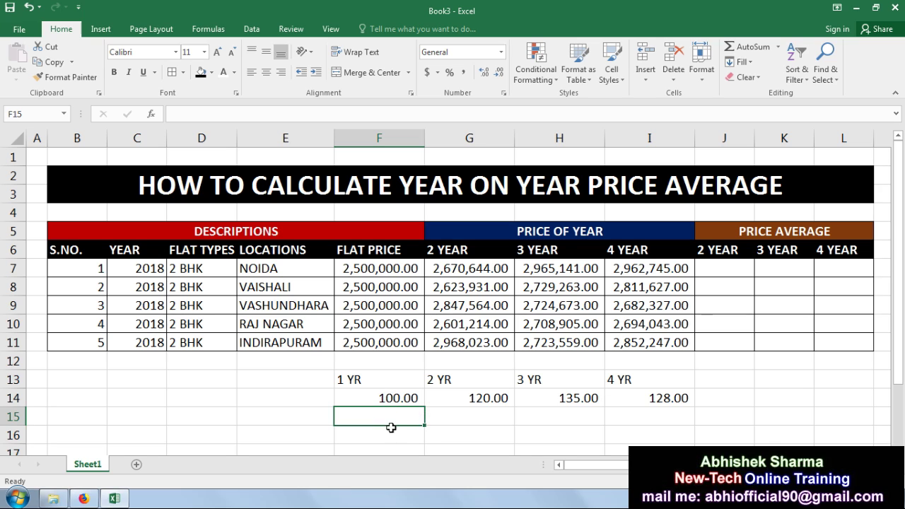
pyautogui.write('NIL')
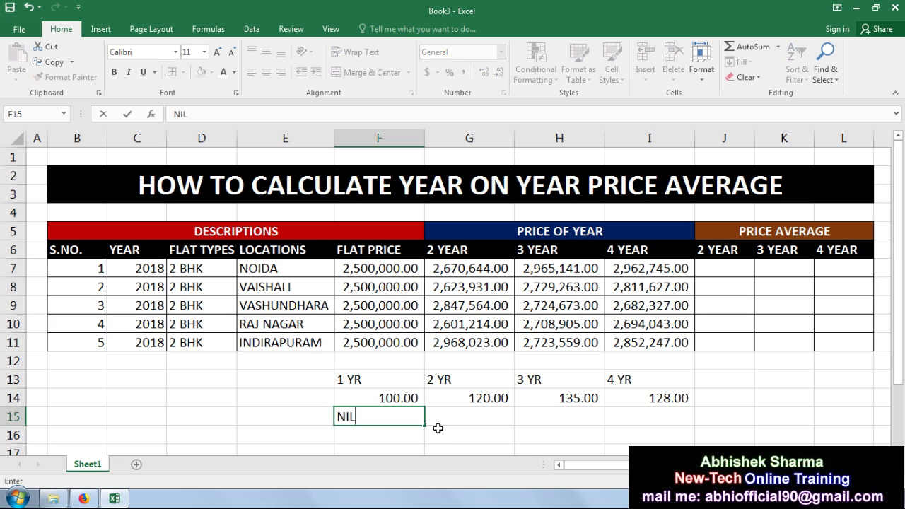
pyautogui.click(439, 400)
pyautogui.click(396, 415)
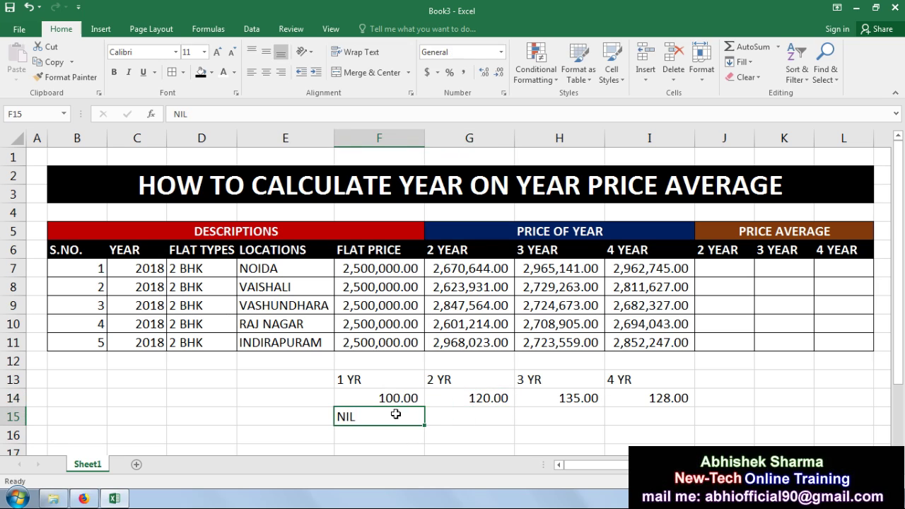
pyautogui.click(440, 416)
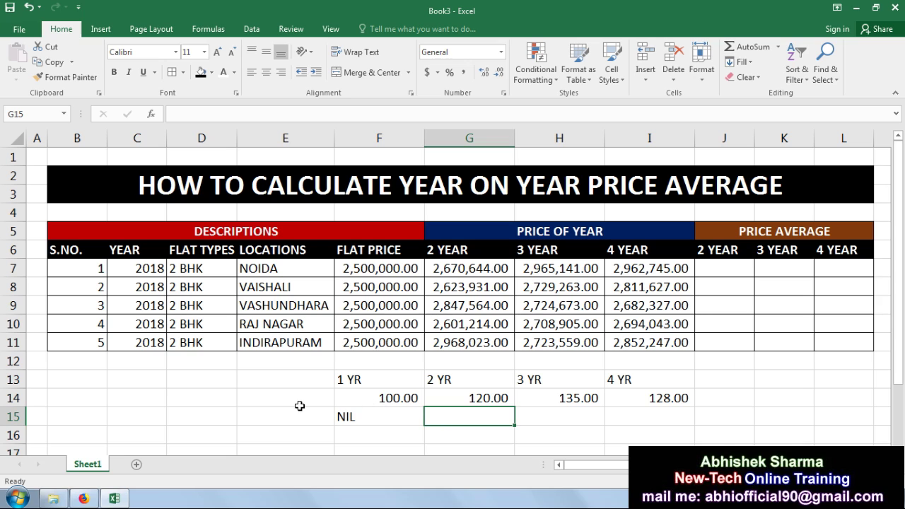
pyautogui.click(401, 402)
pyautogui.click(394, 418)
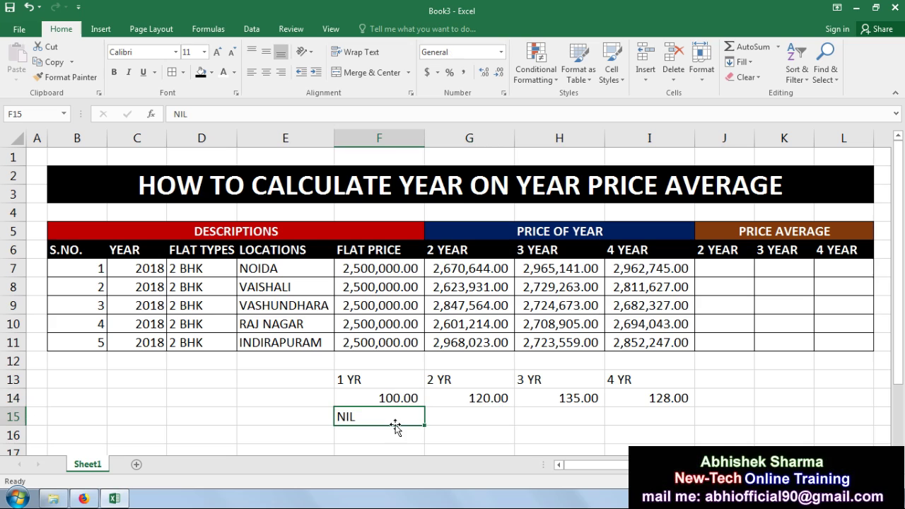
# Step: Calculate the 2 YR price change in G15 with the formula =G14/F14-1 and format the cell as a percentage
pyautogui.click(444, 414)
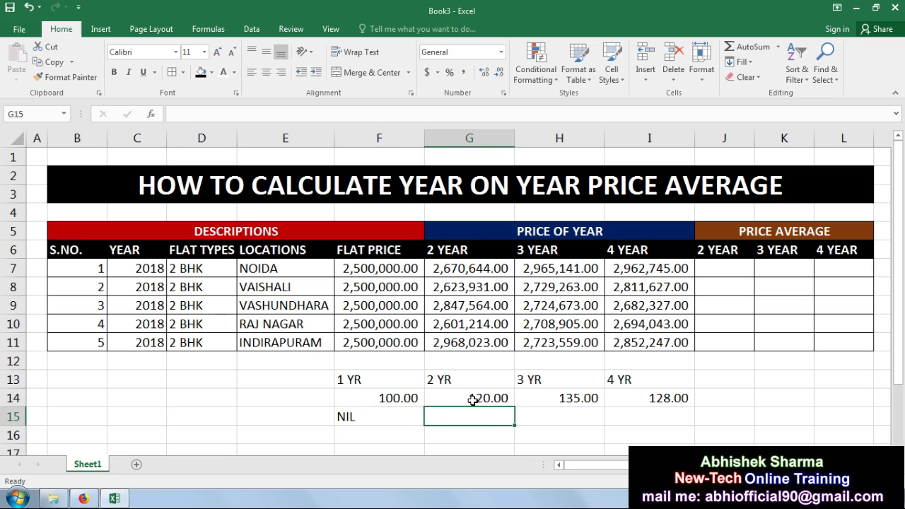
pyautogui.write('=')
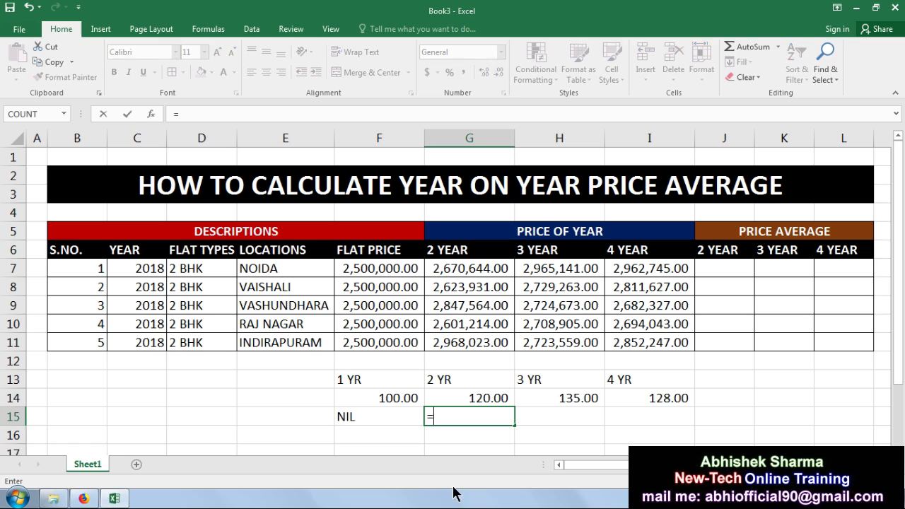
pyautogui.click(459, 395)
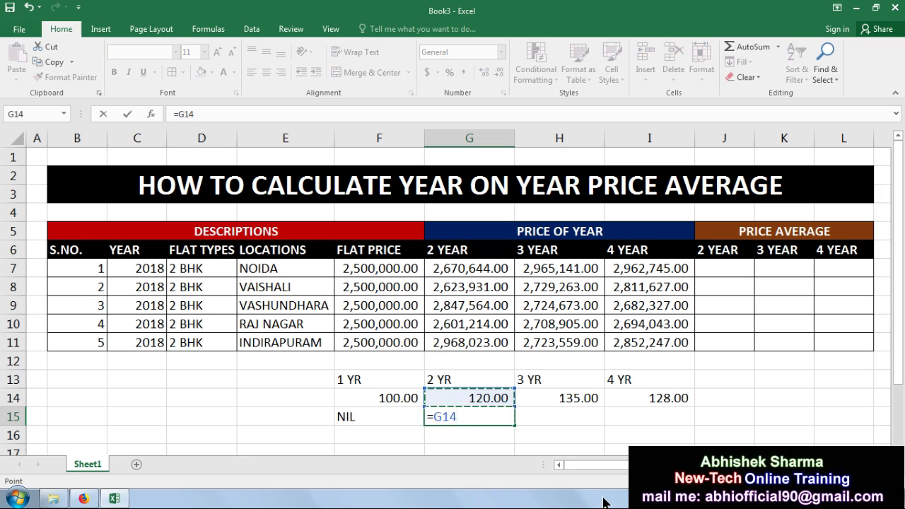
pyautogui.write('/')
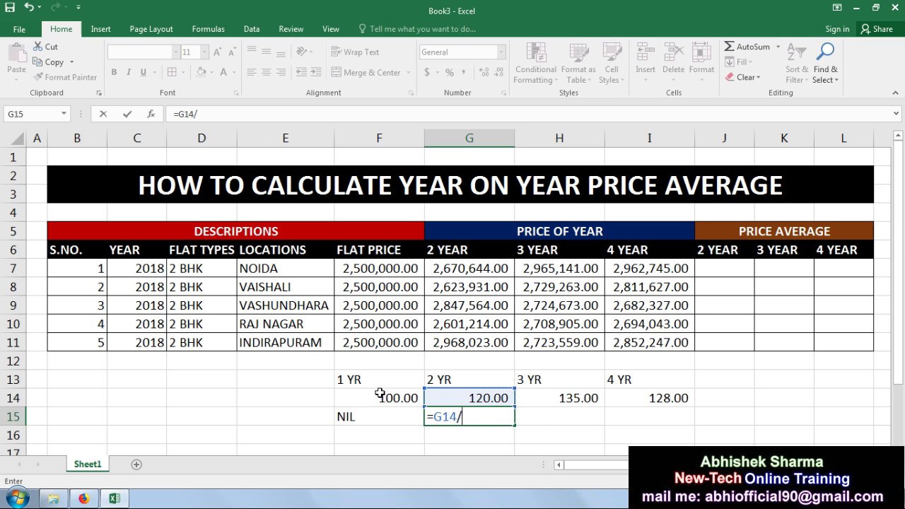
pyautogui.click(380, 393)
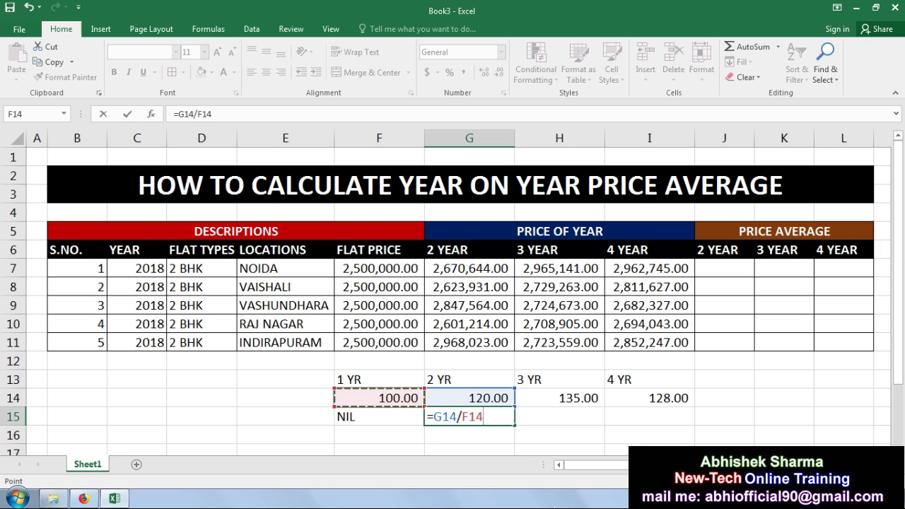
pyautogui.write('-1')
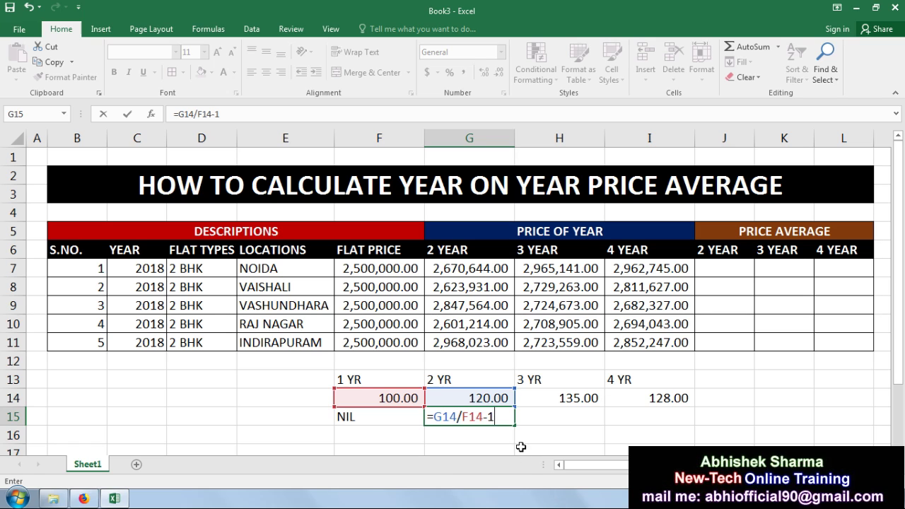
pyautogui.press('Return')
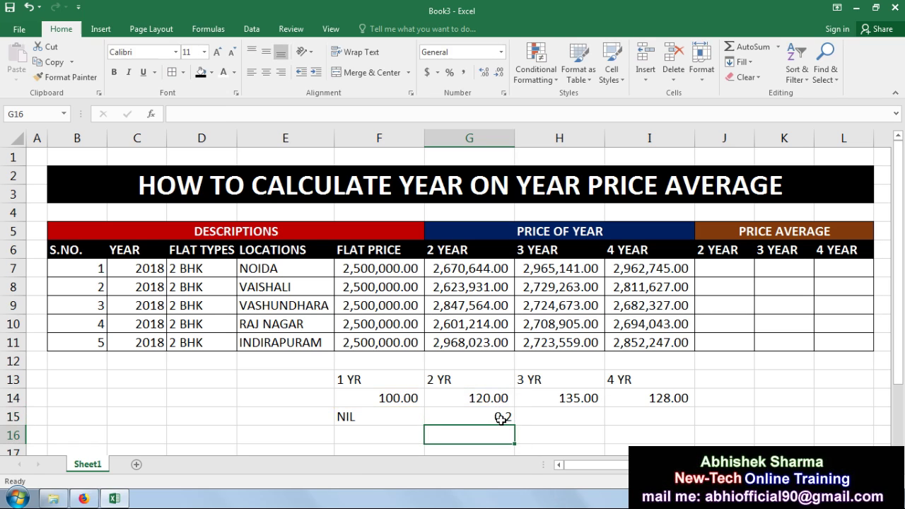
pyautogui.click(500, 418)
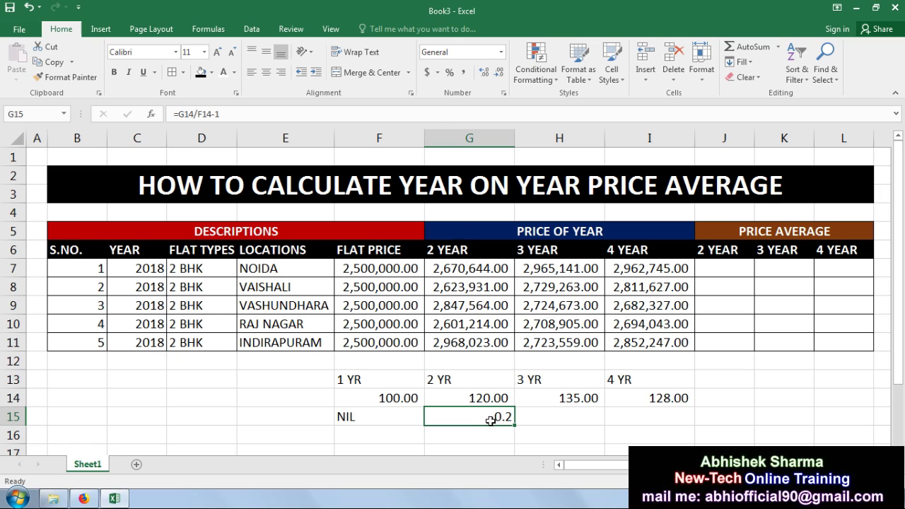
pyautogui.click(451, 72)
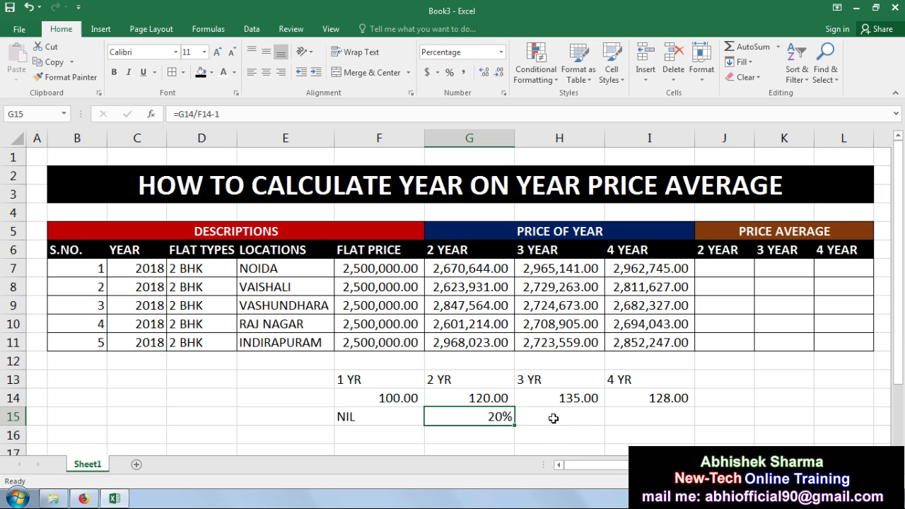
# Step: Try to make the F14 reference absolute in the G15 formula, and undo the clearing of that cell
pyautogui.doubleClick(502, 418)
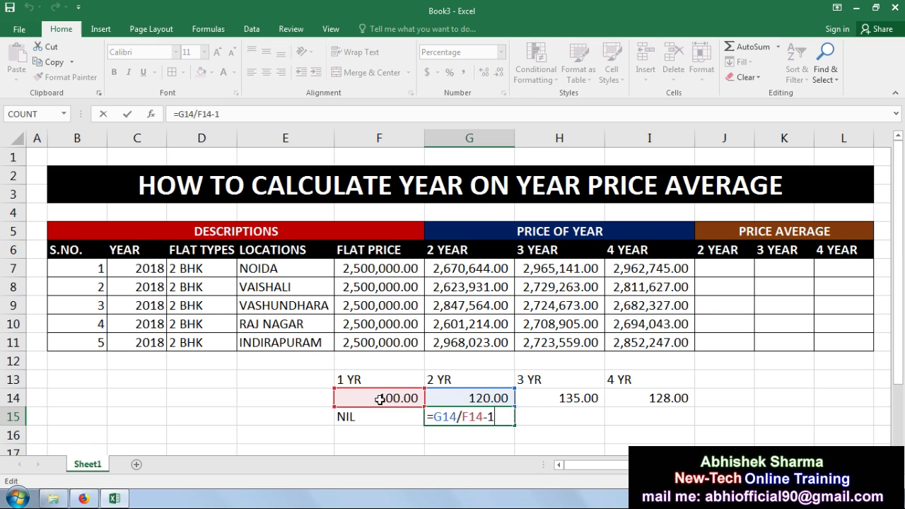
pyautogui.doubleClick(478, 417)
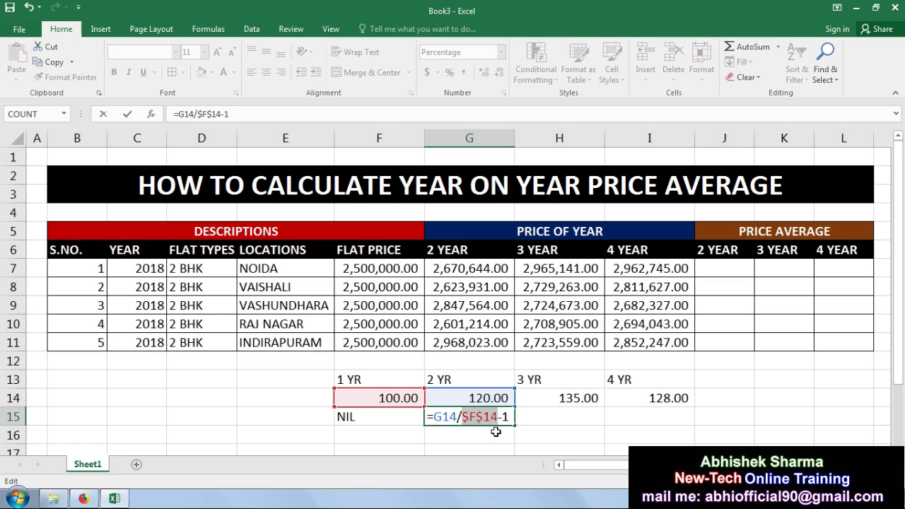
pyautogui.click(495, 431)
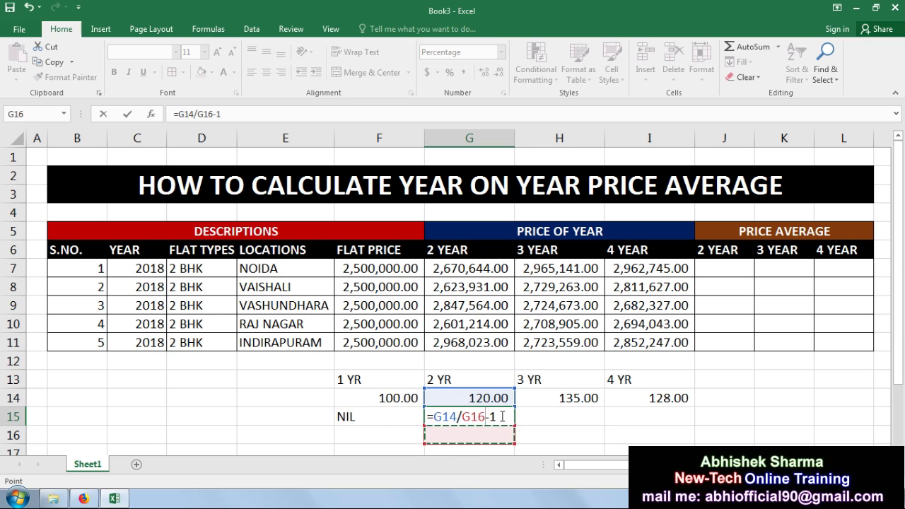
pyautogui.doubleClick(472, 417)
pyautogui.write('1')
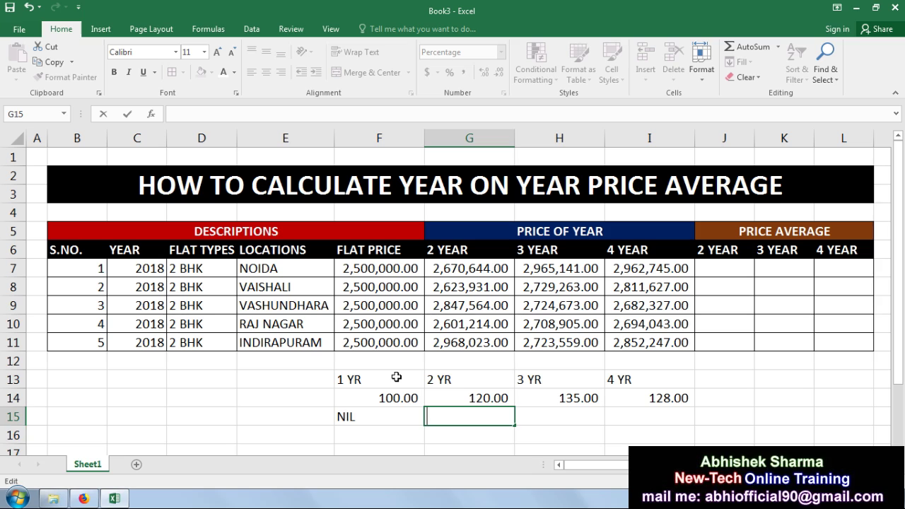
pyautogui.press('Return')
pyautogui.click(475, 412)
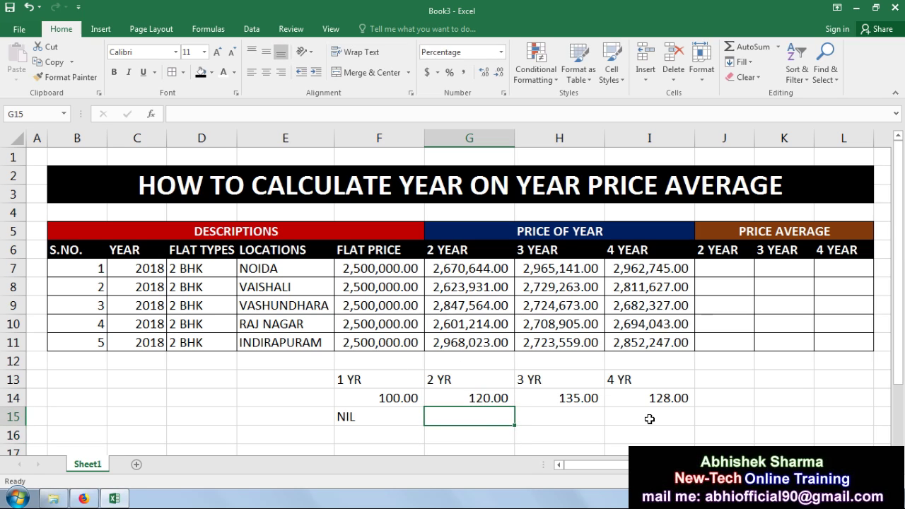
pyautogui.hotkey('ctrl', 'z')
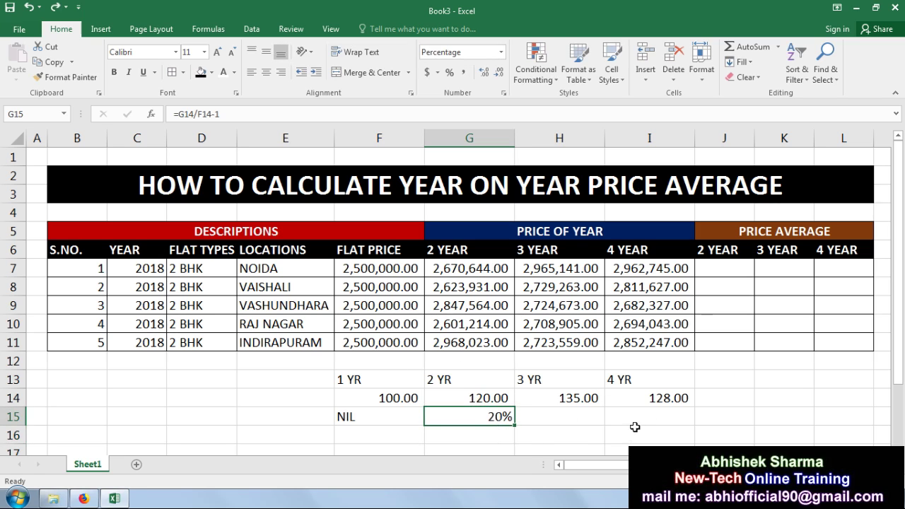
# Step: Clear G15 and re-enter the year-on-year formula =G14/F14-1
pyautogui.press('Delete')
pyautogui.write('=')
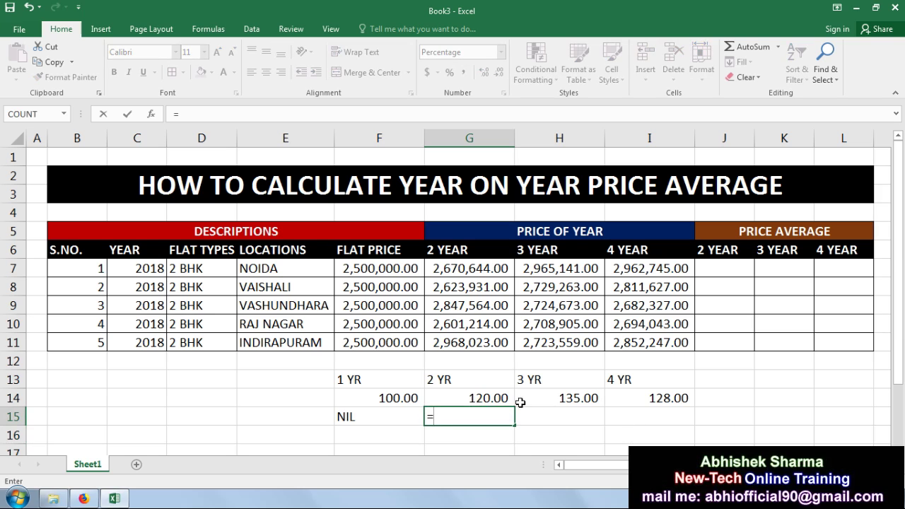
pyautogui.click(478, 393)
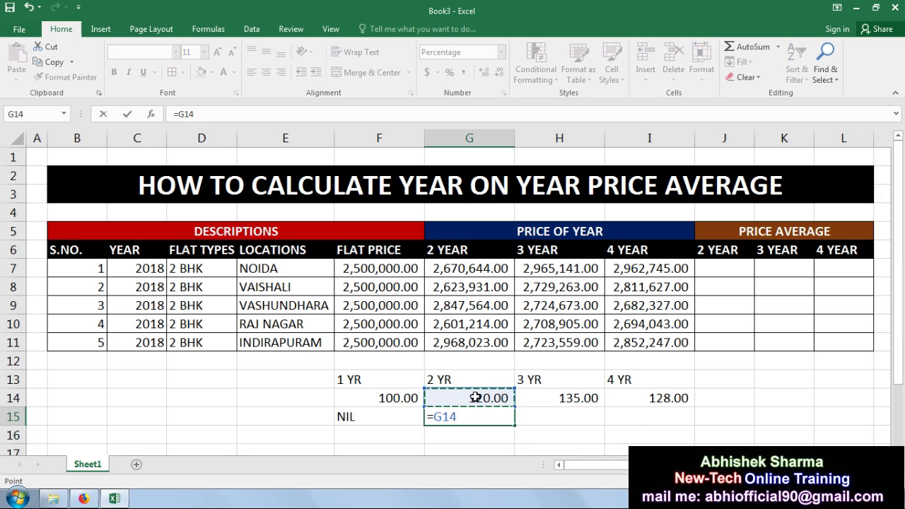
pyautogui.write('-')
pyautogui.press('BackSpace')
pyautogui.write('/')
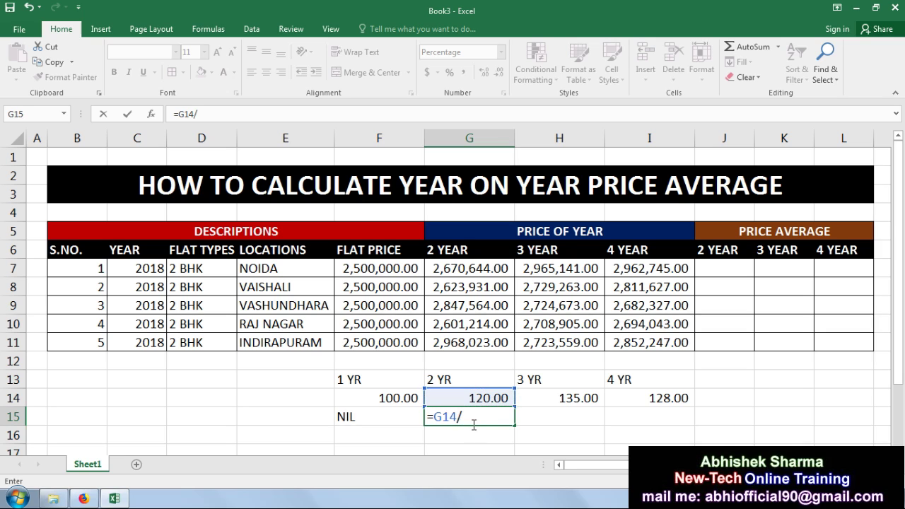
pyautogui.click(376, 398)
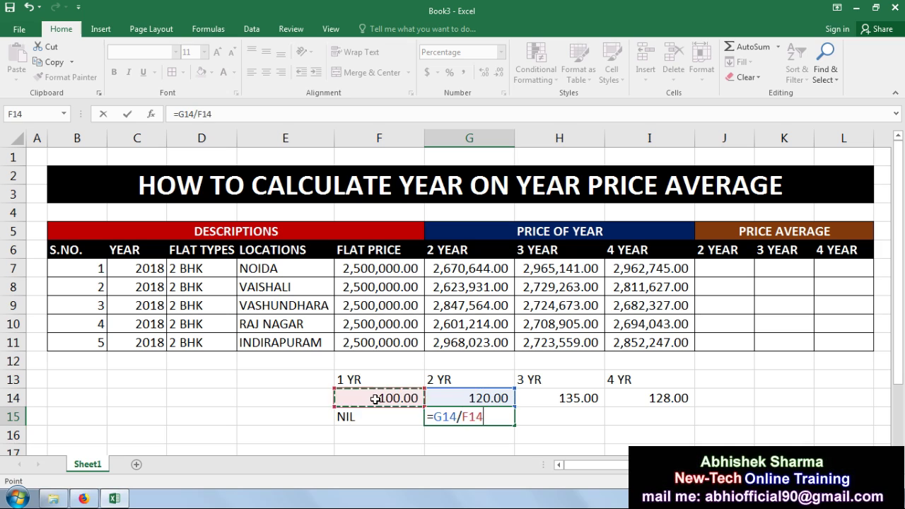
pyautogui.write('-1')
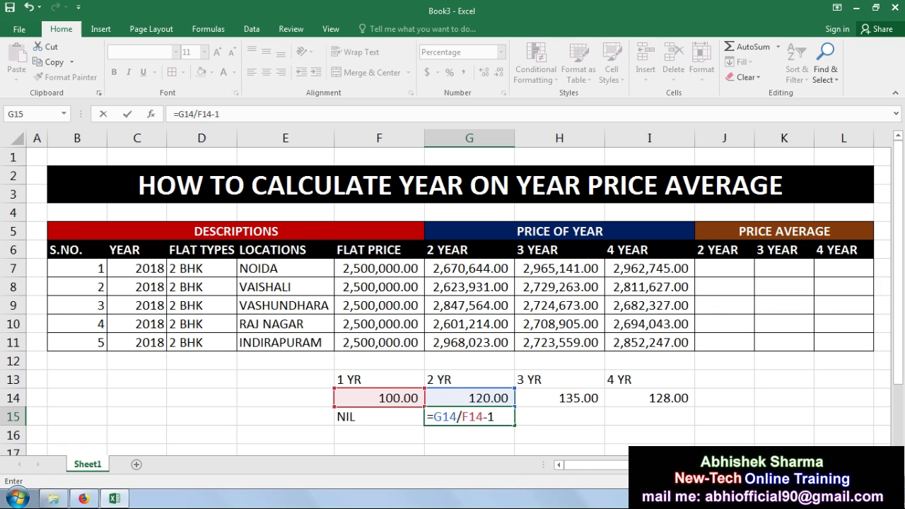
pyautogui.press('Return')
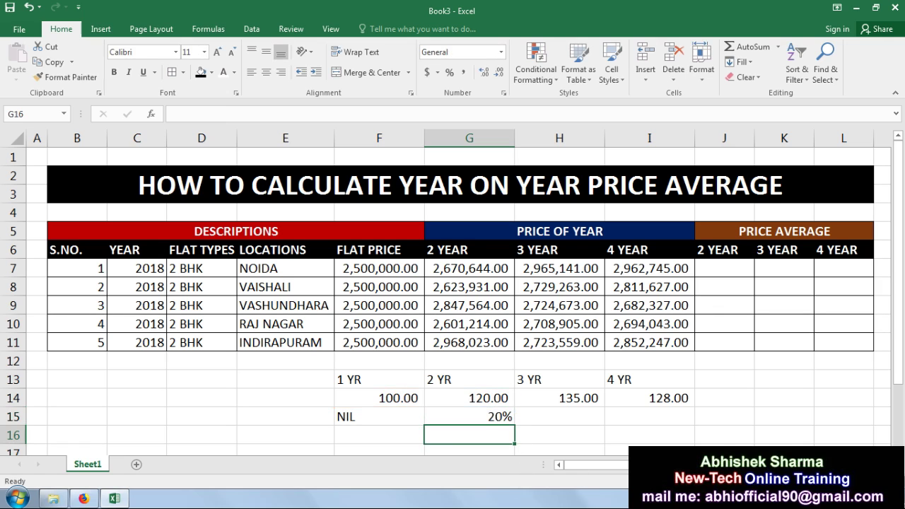
# Step: Lock the base price reference in G15 so the formula reads =G14/$F$14-1
pyautogui.click(493, 416)
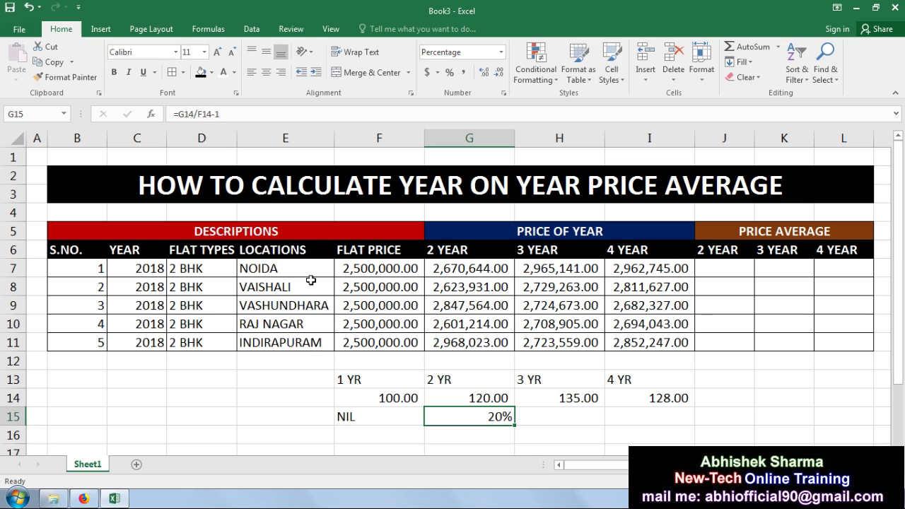
pyautogui.click(416, 398)
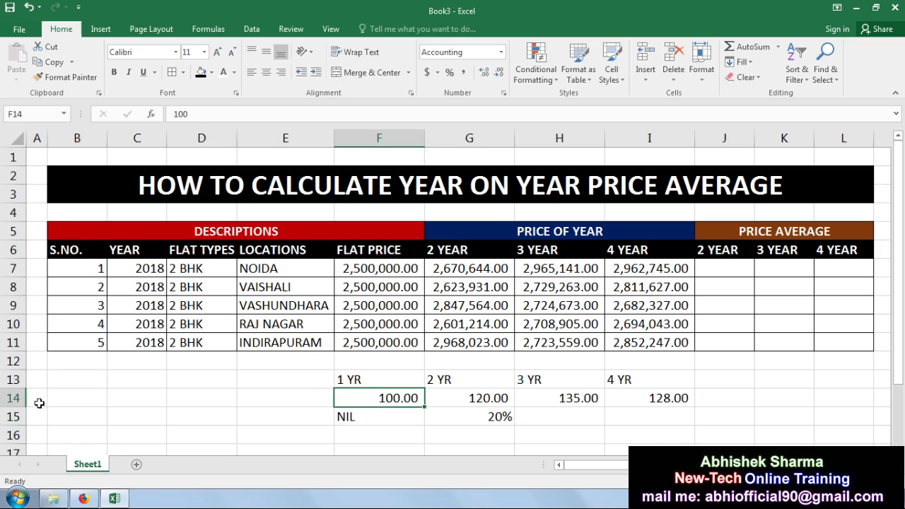
pyautogui.click(508, 417)
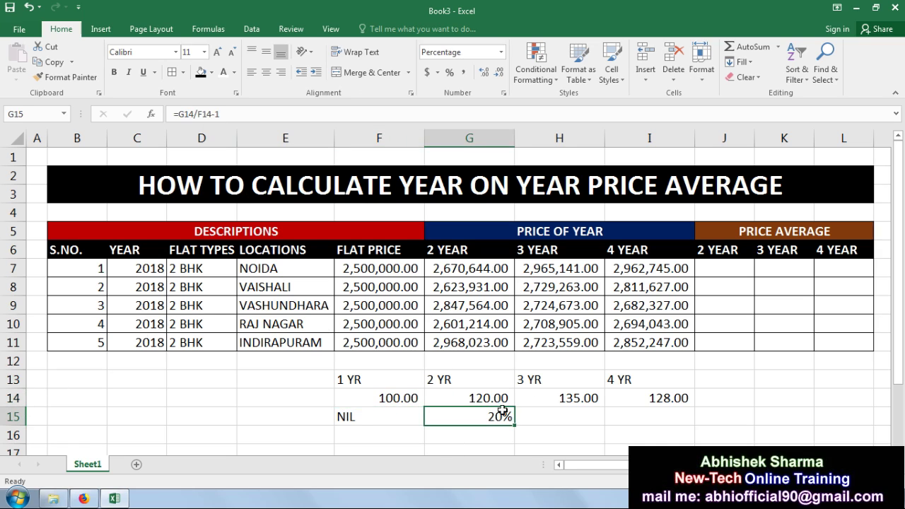
pyautogui.click(211, 113)
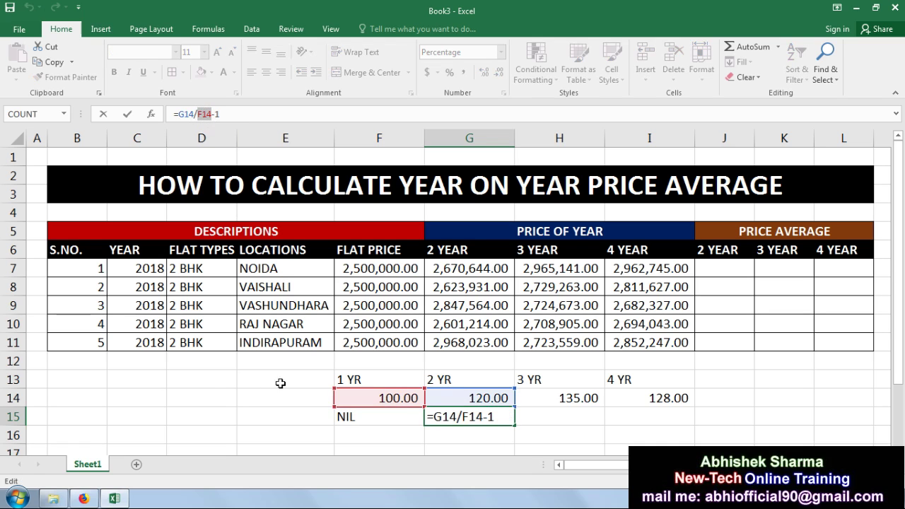
pyautogui.press('F4')
pyautogui.click(232, 117)
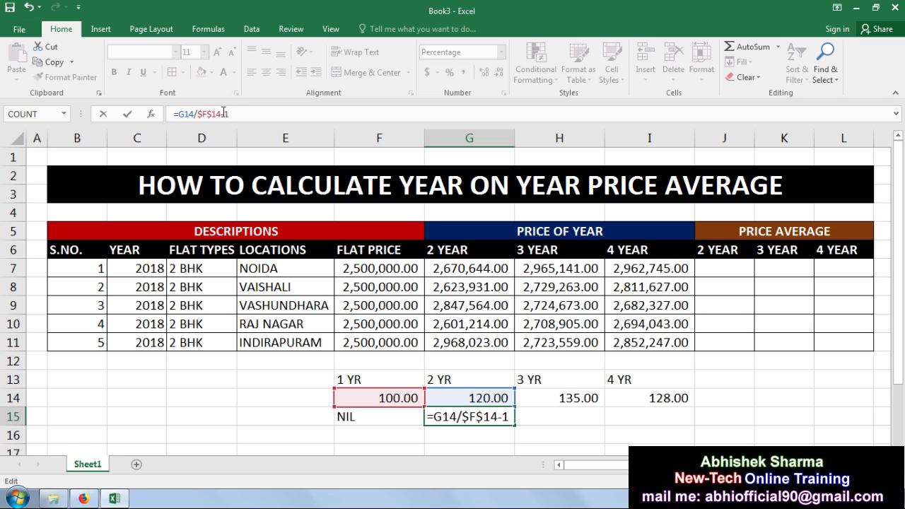
pyautogui.press('Return')
# Step: Fill the G15 formula across H15:I15 and check the formula in each year's percentage cell
pyautogui.click(483, 417)
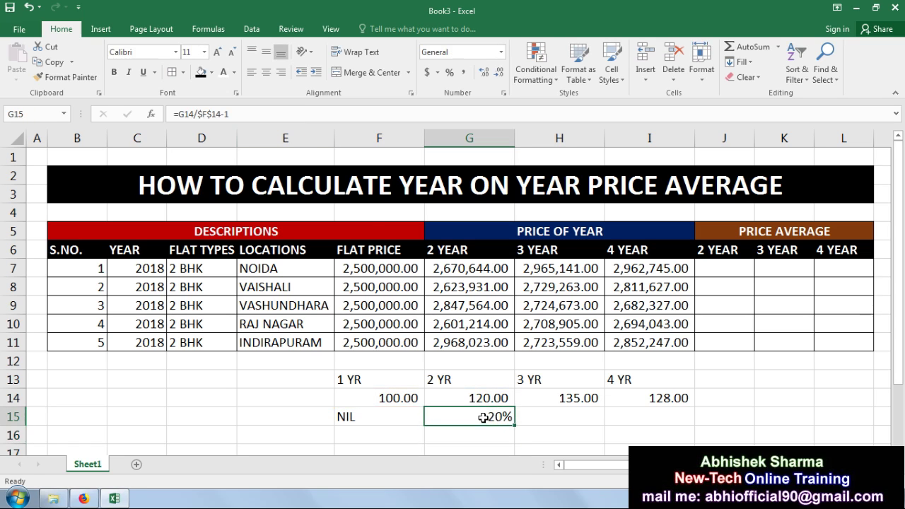
pyautogui.moveTo(514, 427); pyautogui.dragTo(693, 417)
pyautogui.click(549, 427)
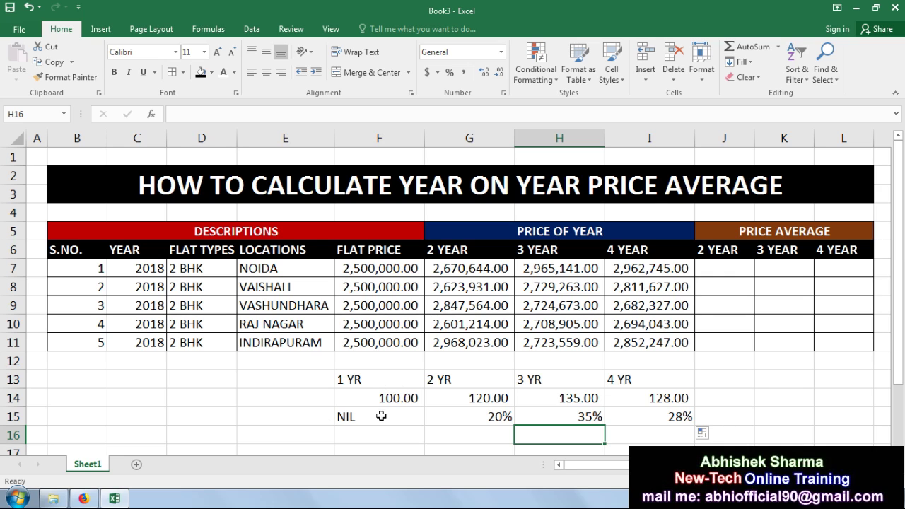
pyautogui.click(477, 418)
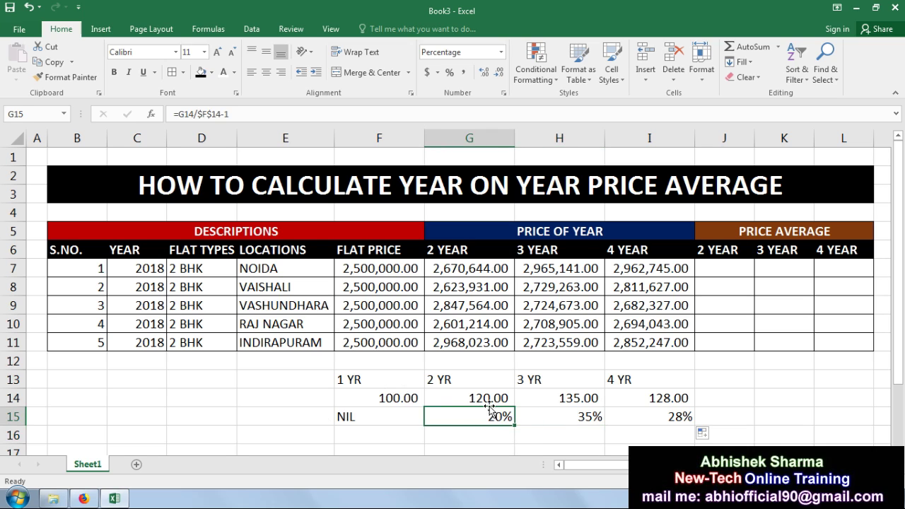
pyautogui.click(570, 419)
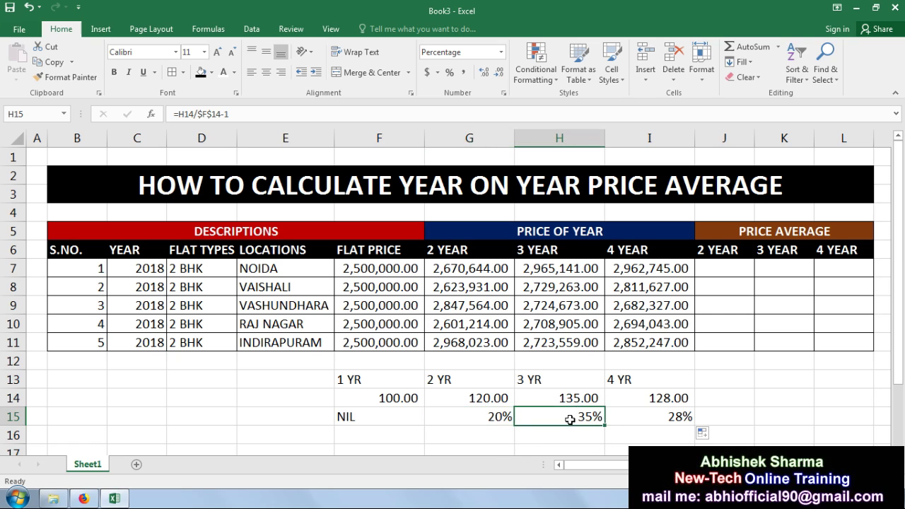
pyautogui.click(645, 418)
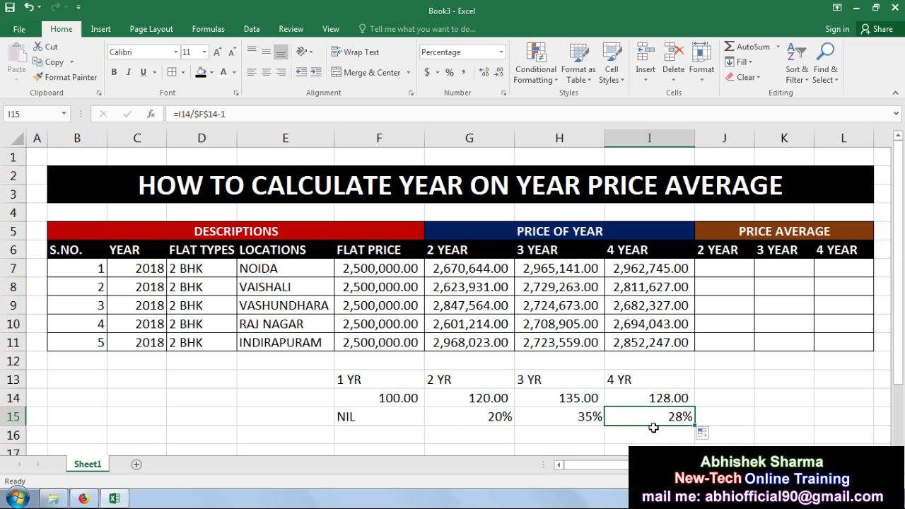
# Step: Delete the contents of the example range F13:I15 below the table
pyautogui.moveTo(343, 380); pyautogui.dragTo(677, 428)
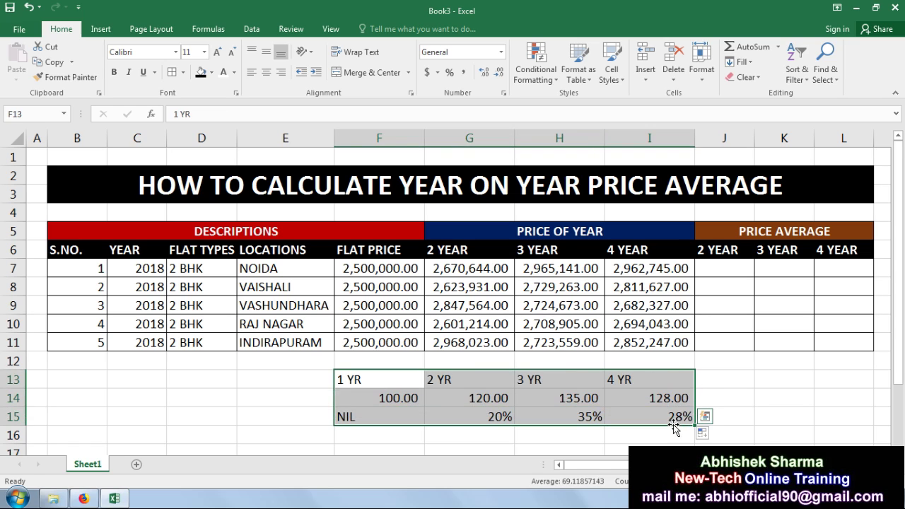
pyautogui.press('Delete')
pyautogui.click(681, 393)
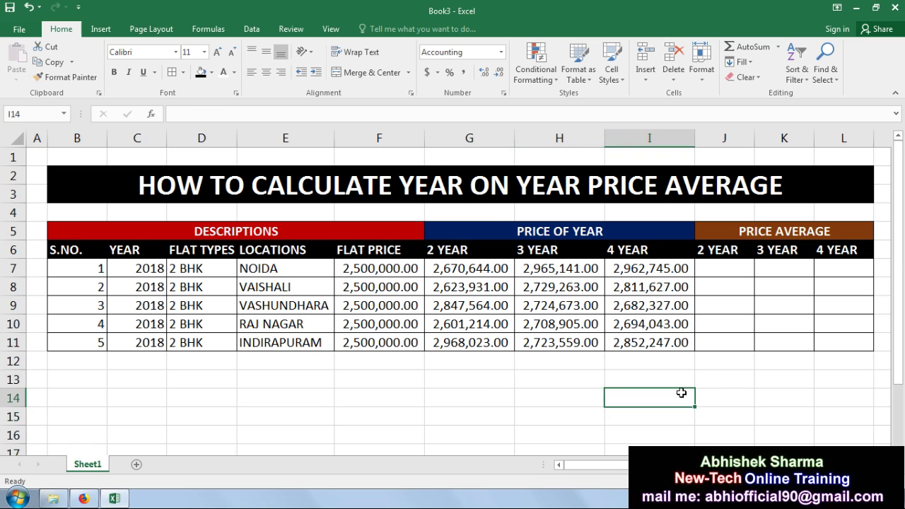
# Step: Enter the year-on-year formula =G7/F7-1 in J7 for the NOIDA flat and format the cell as a percentage
pyautogui.click(730, 262)
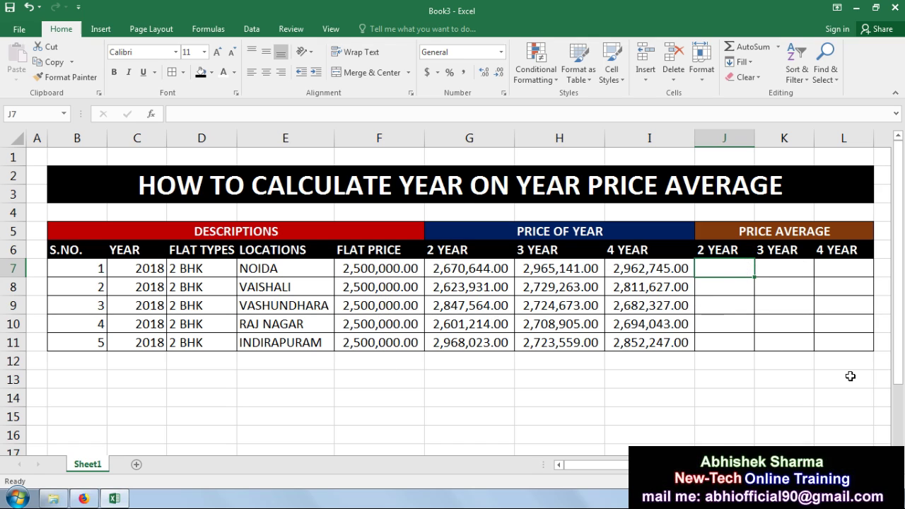
pyautogui.write('=')
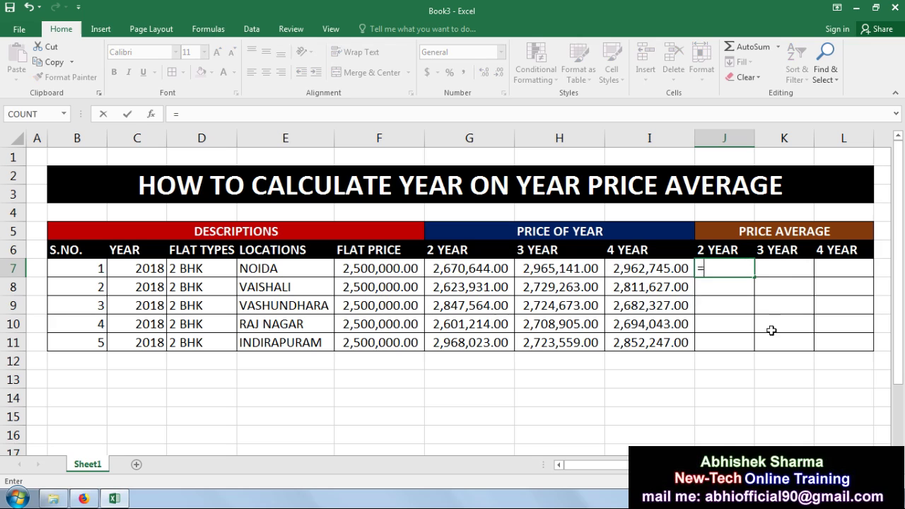
pyautogui.click(452, 268)
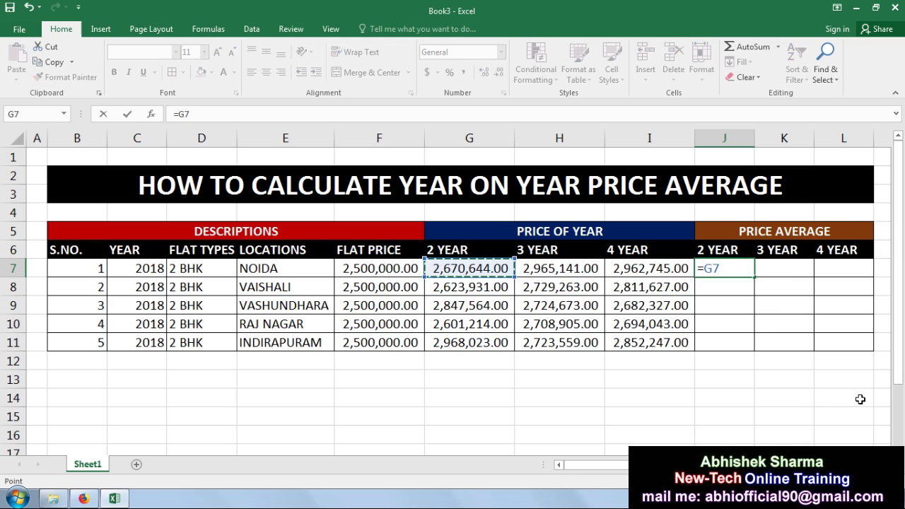
pyautogui.write('/')
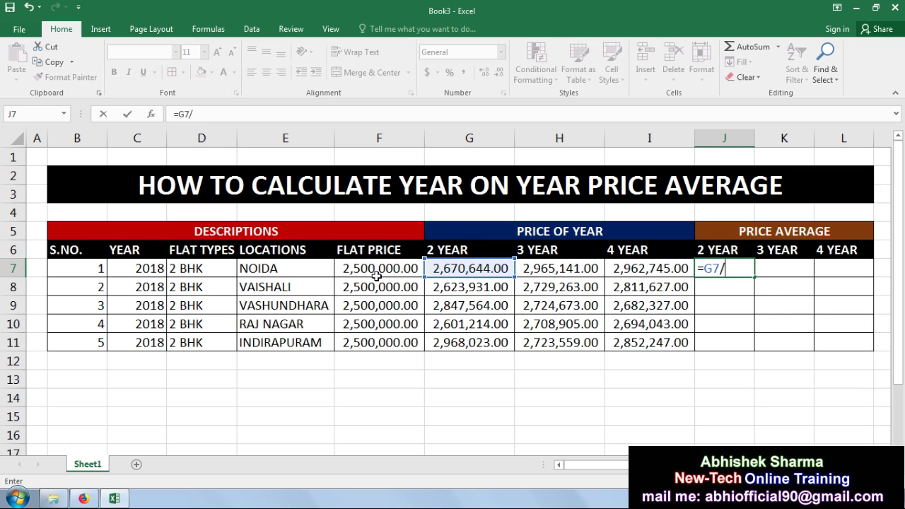
pyautogui.click(375, 271)
pyautogui.write('-1')
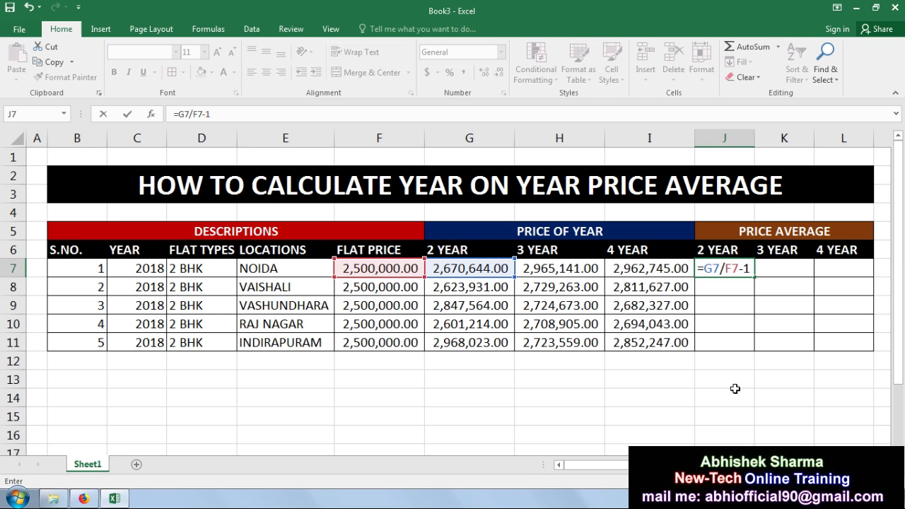
pyautogui.press('Return')
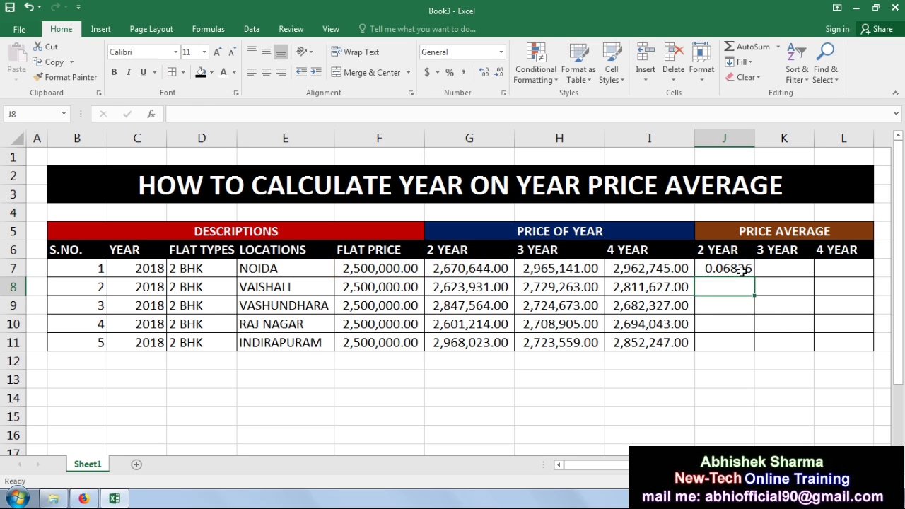
pyautogui.click(741, 271)
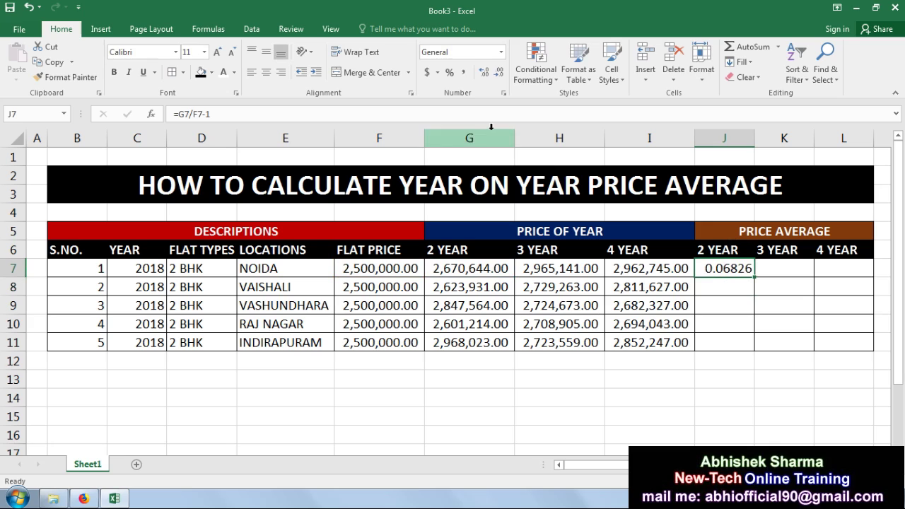
pyautogui.click(452, 72)
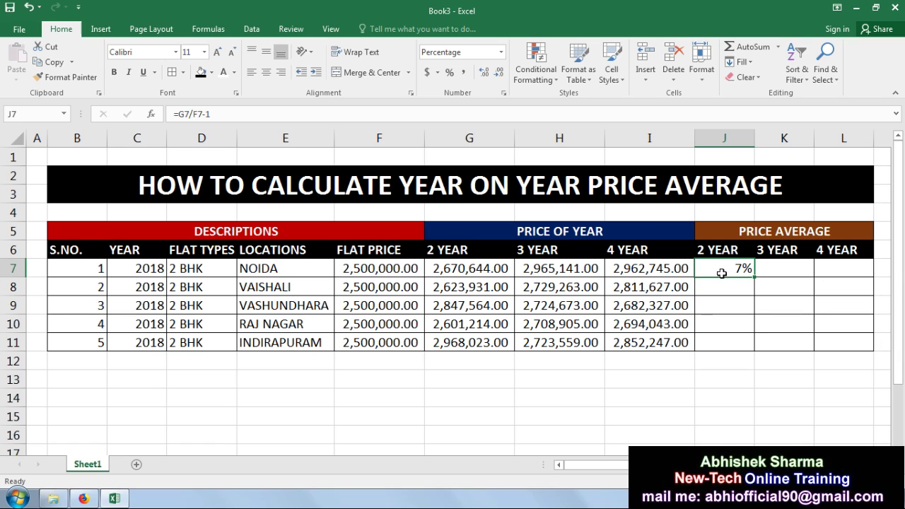
# Step: Lock the base price column in J7 so the formula reads =G7/$F7-1
pyautogui.click(189, 115)
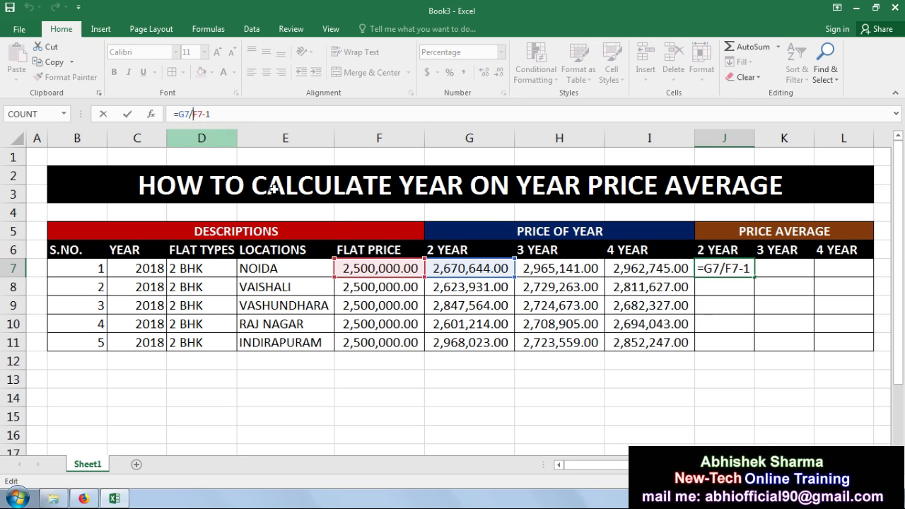
pyautogui.write('$')
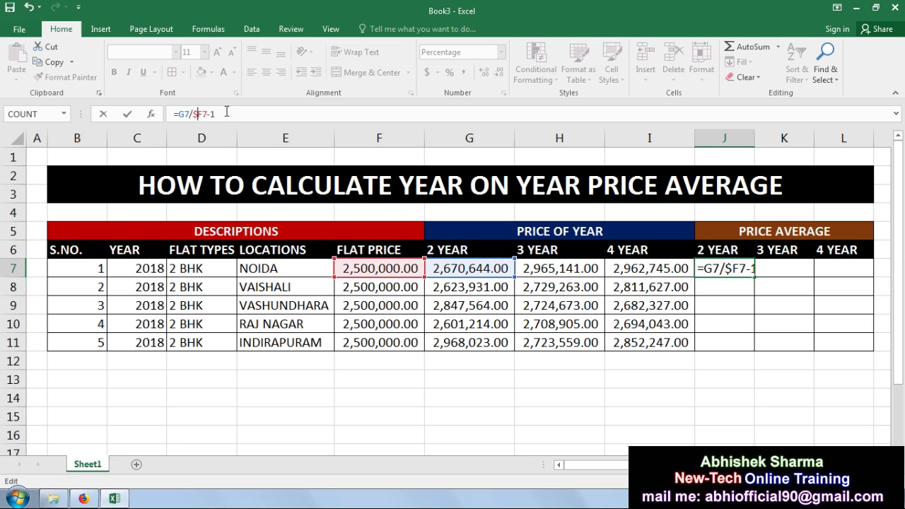
pyautogui.press('Return')
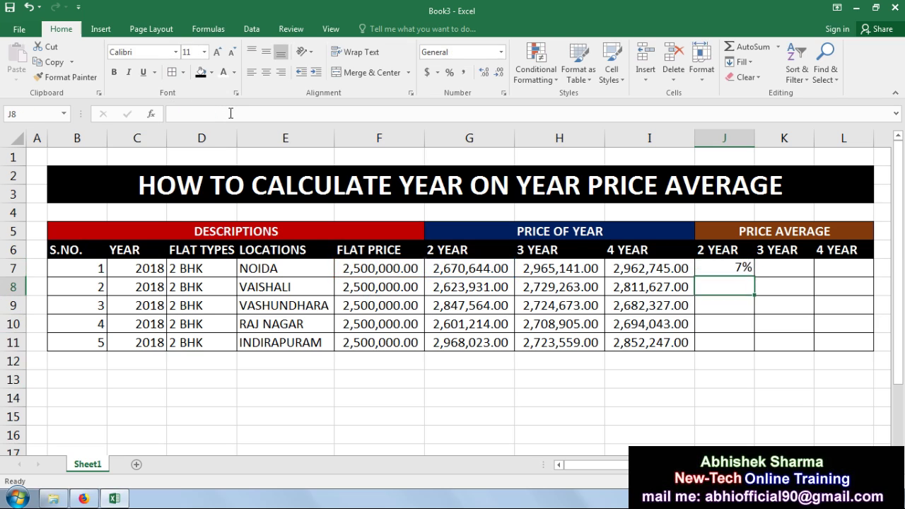
# Step: Fill the J7 formula across all price average cells, J7:L11
pyautogui.click(751, 267)
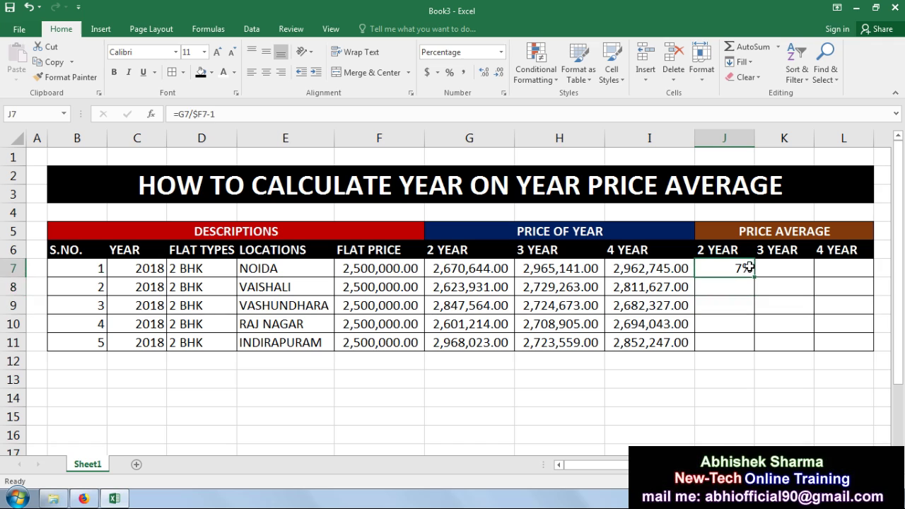
pyautogui.moveTo(755, 277); pyautogui.dragTo(871, 355)
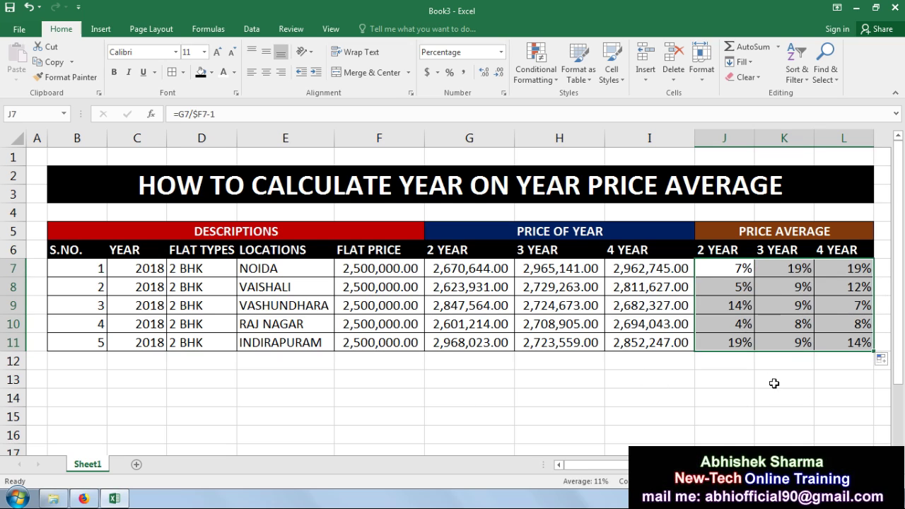
pyautogui.click(751, 370)
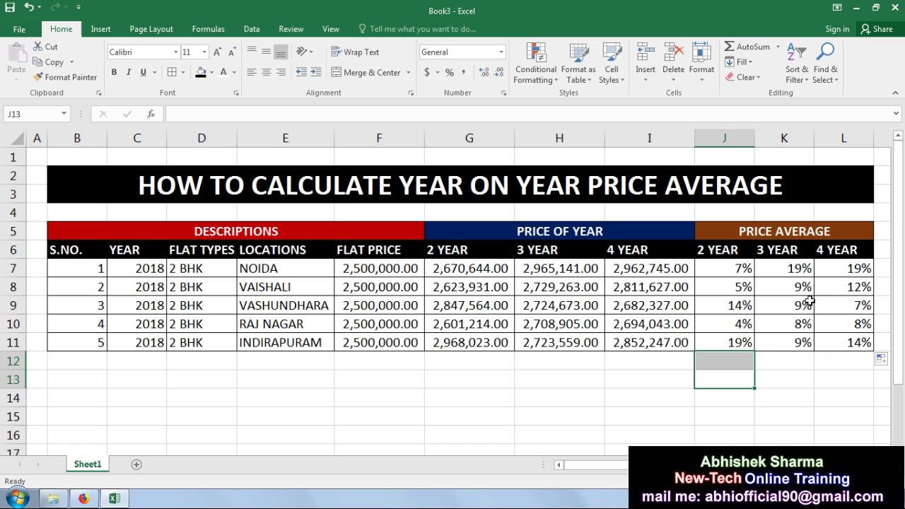
pyautogui.click(801, 395)
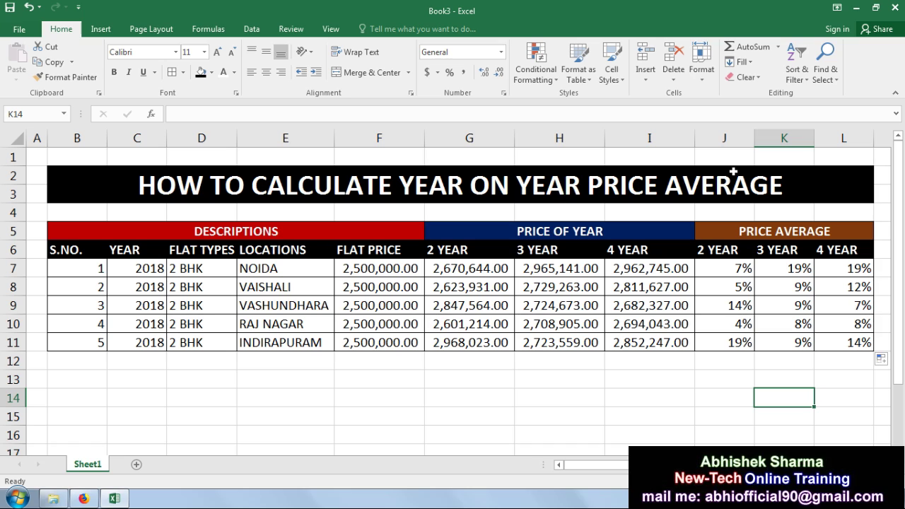
pyautogui.click(540, 372)
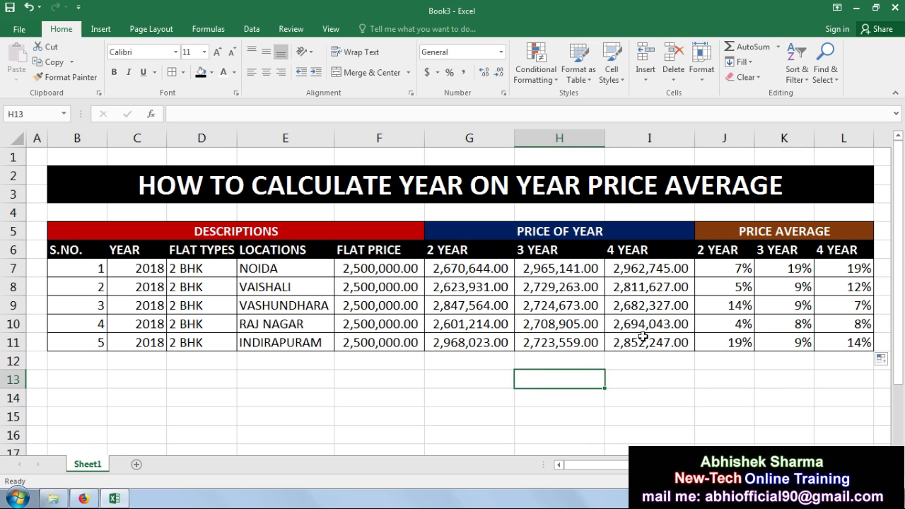
pyautogui.click(739, 422)
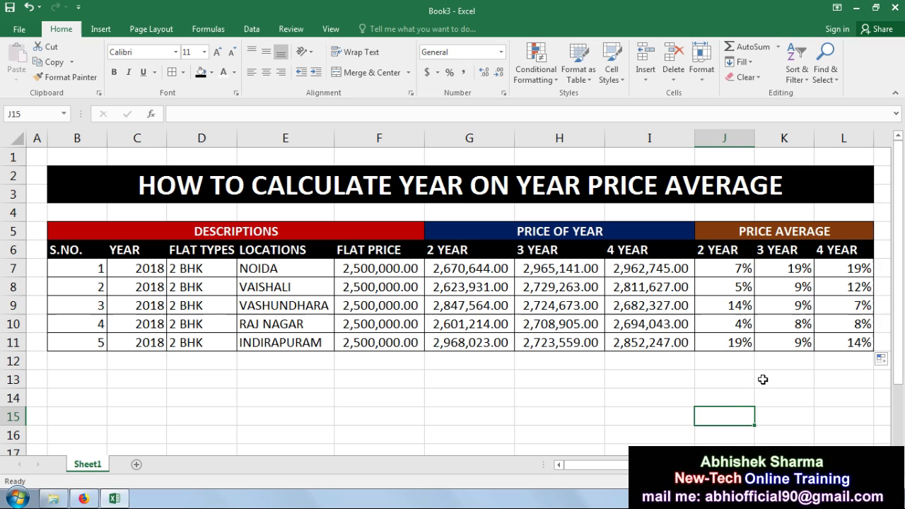
pyautogui.click(511, 371)
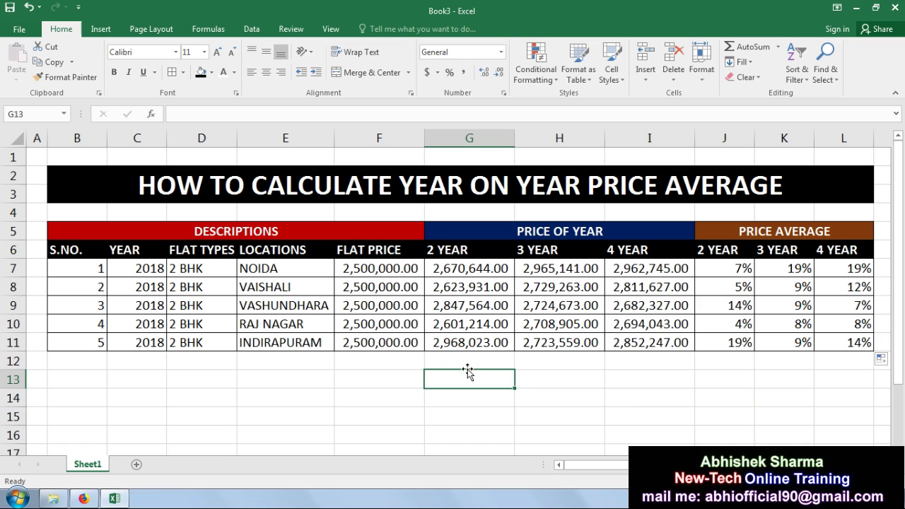
pyautogui.click(331, 382)
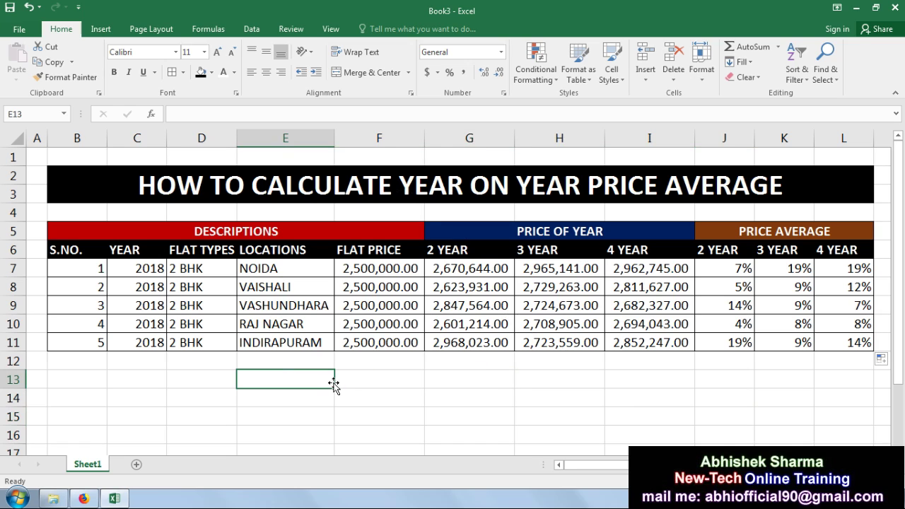